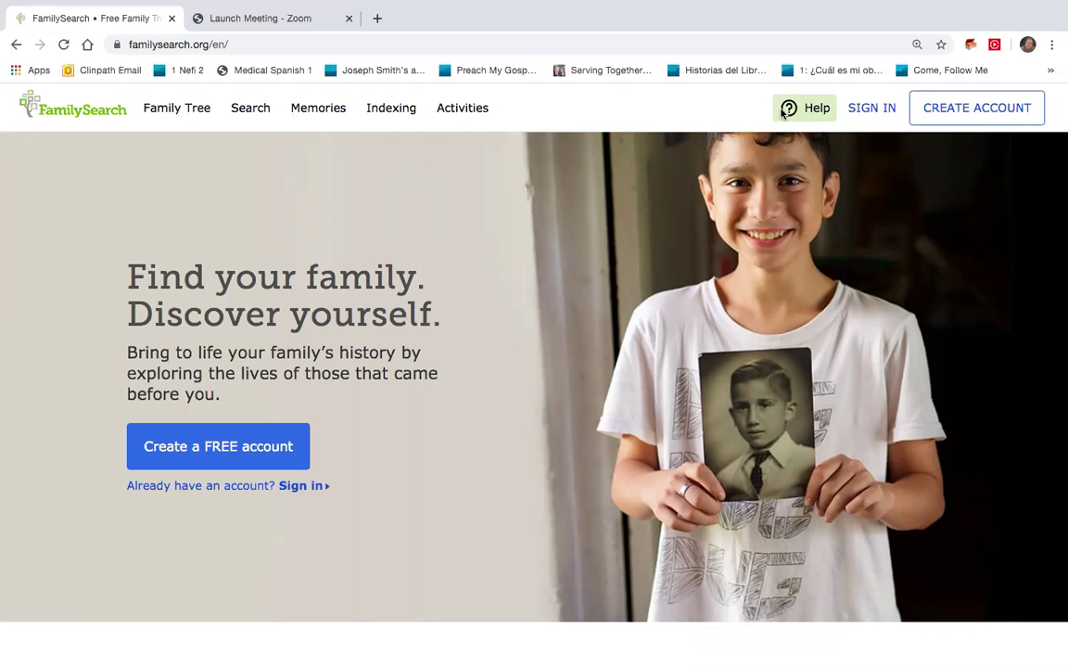
# Sign in to FamilySearch with the suggested username and the account password
pyautogui.click(857, 108)
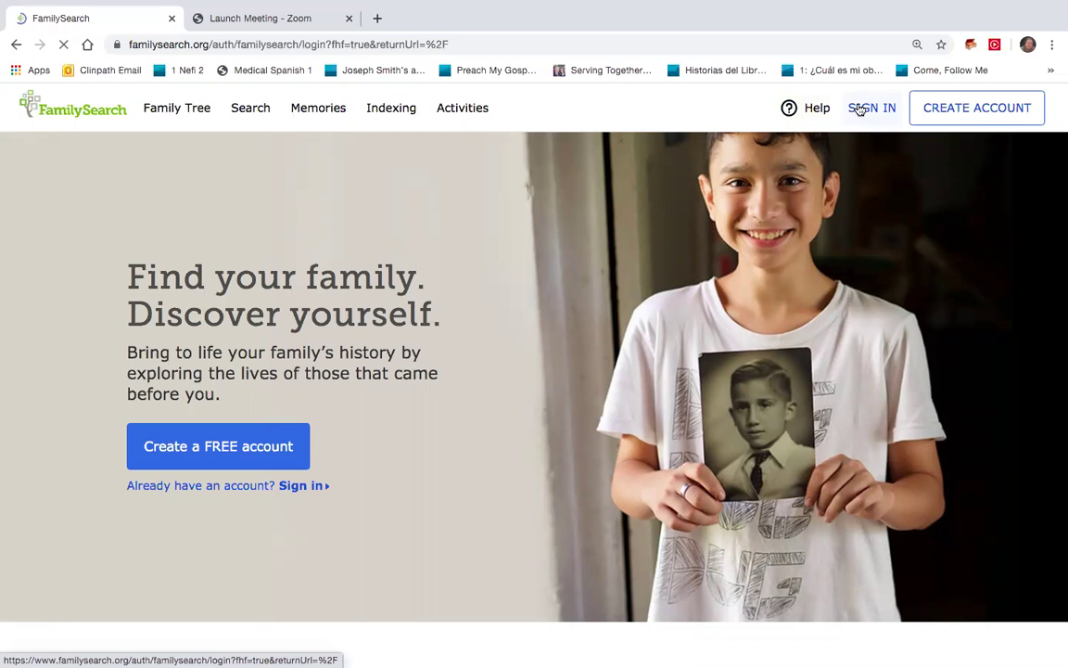
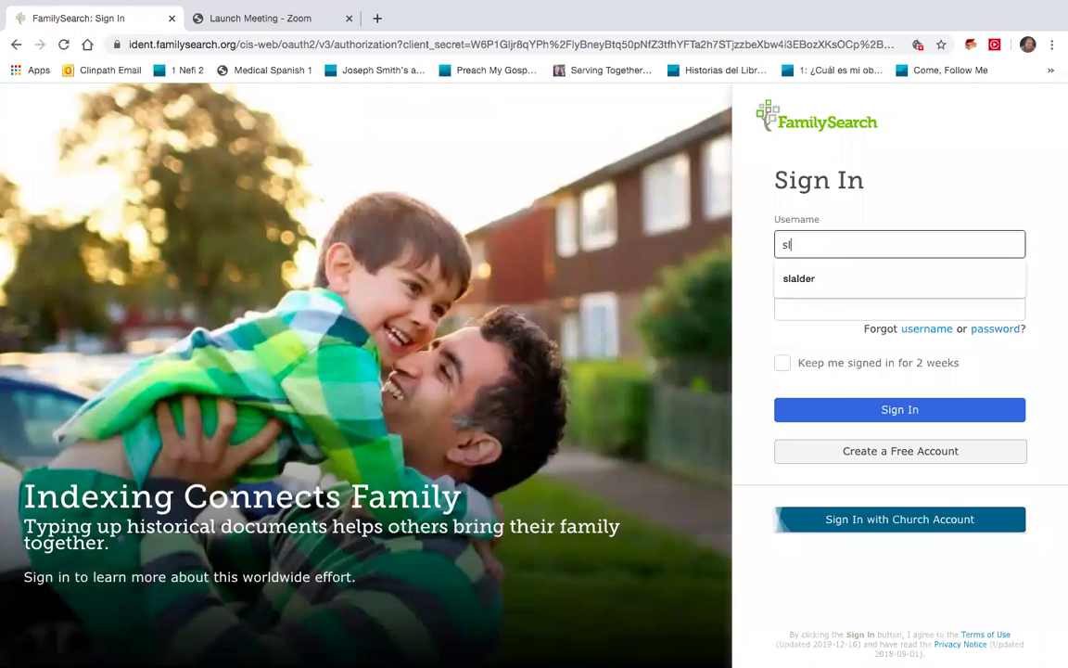
pyautogui.press('Tab')
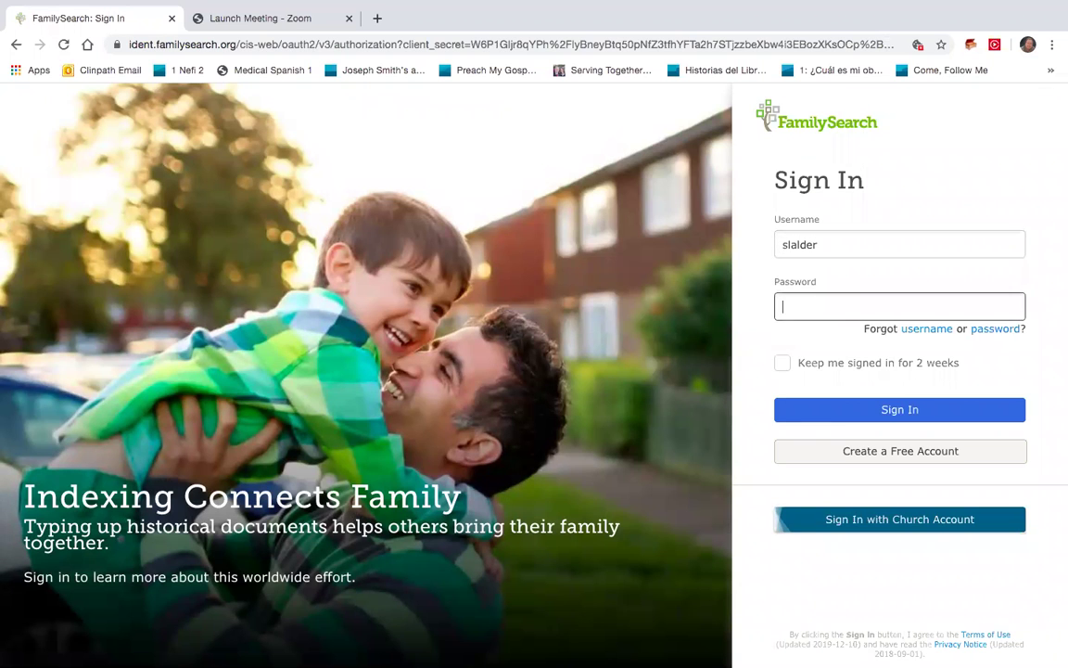
pyautogui.write('********')
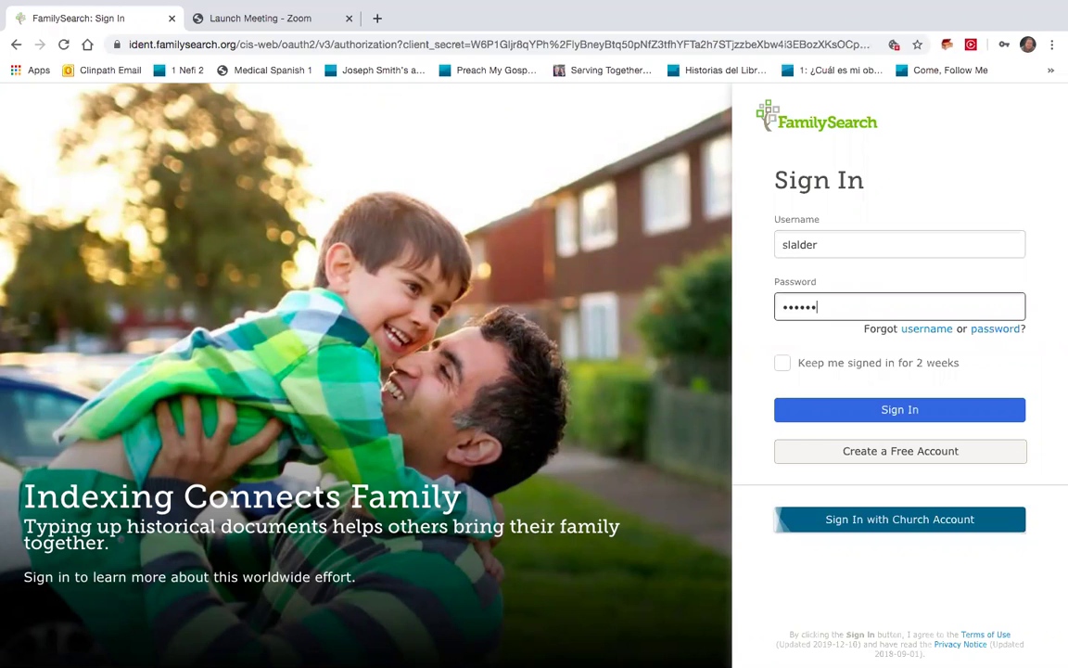
pyautogui.press('Return')
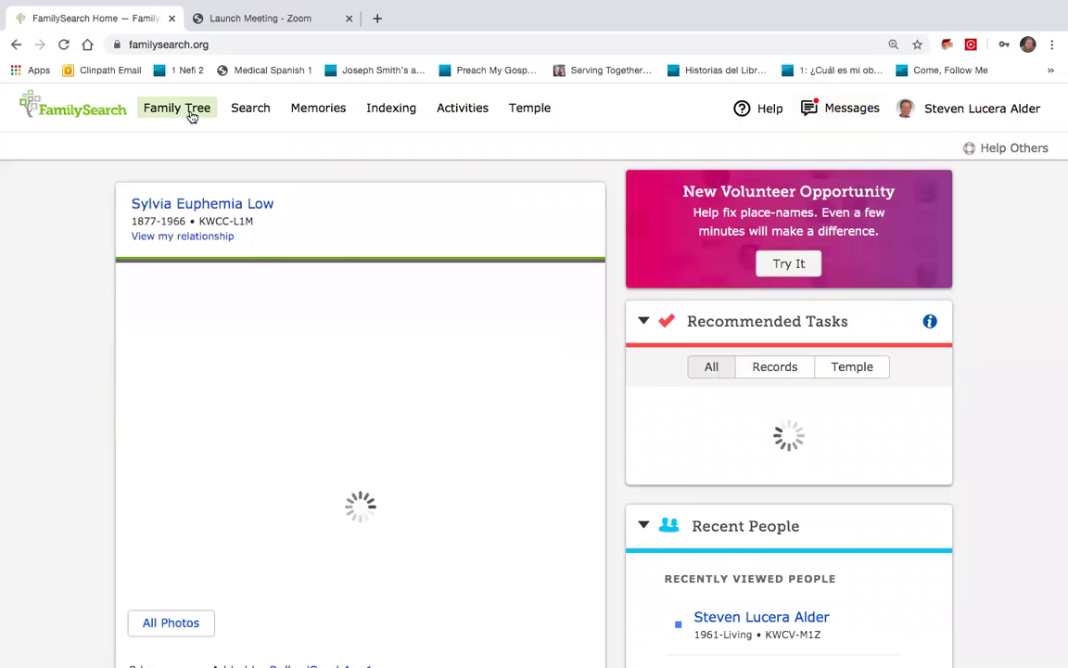
# Open your own Family Tree person page and scroll its Details tab to Family Members
pyautogui.click(191, 113)
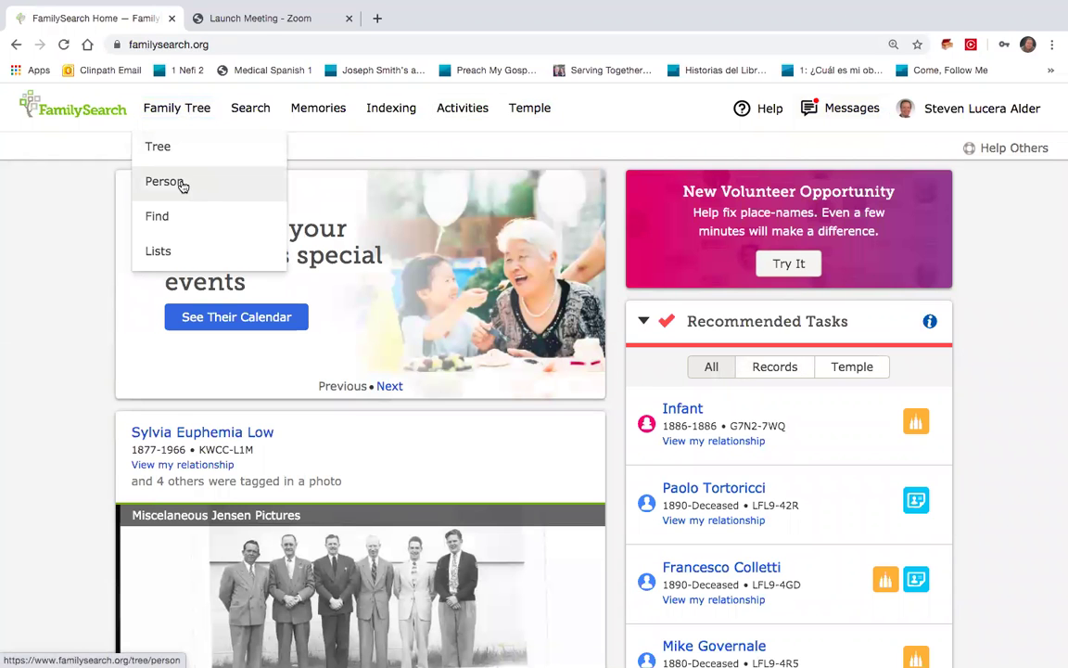
pyautogui.click(183, 182)
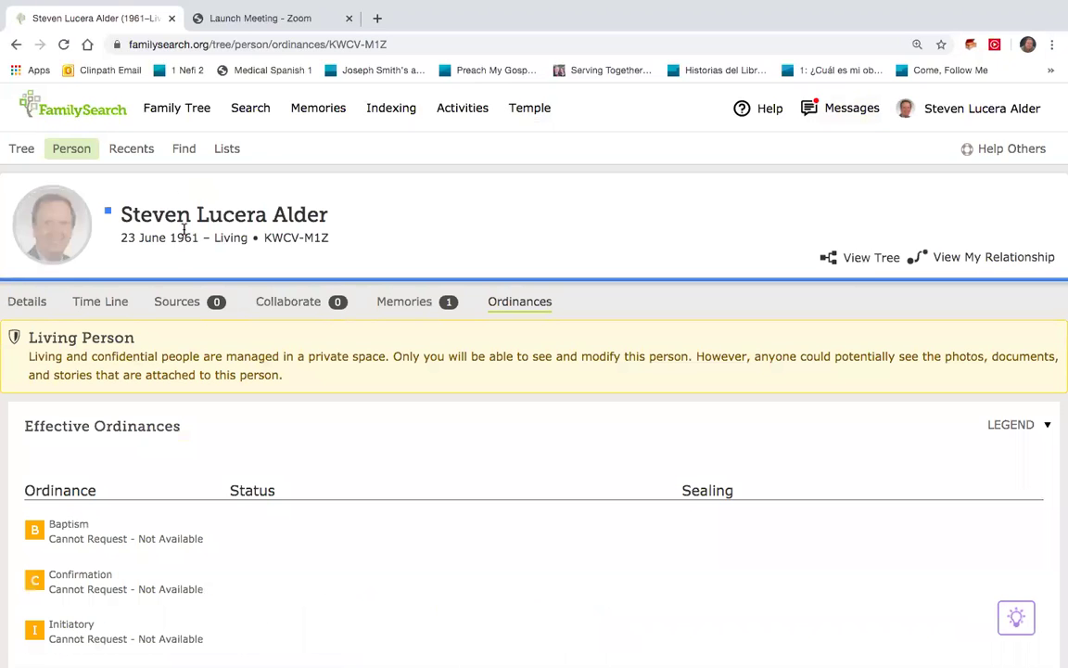
pyautogui.click(31, 303)
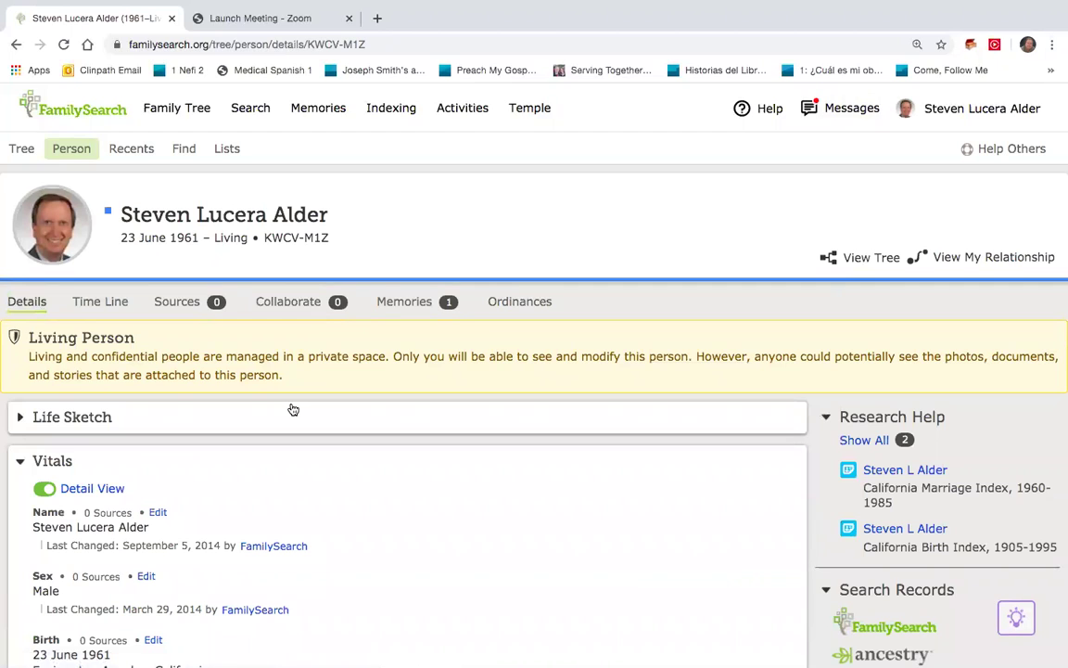
pyautogui.scroll(-2, 292, 409)
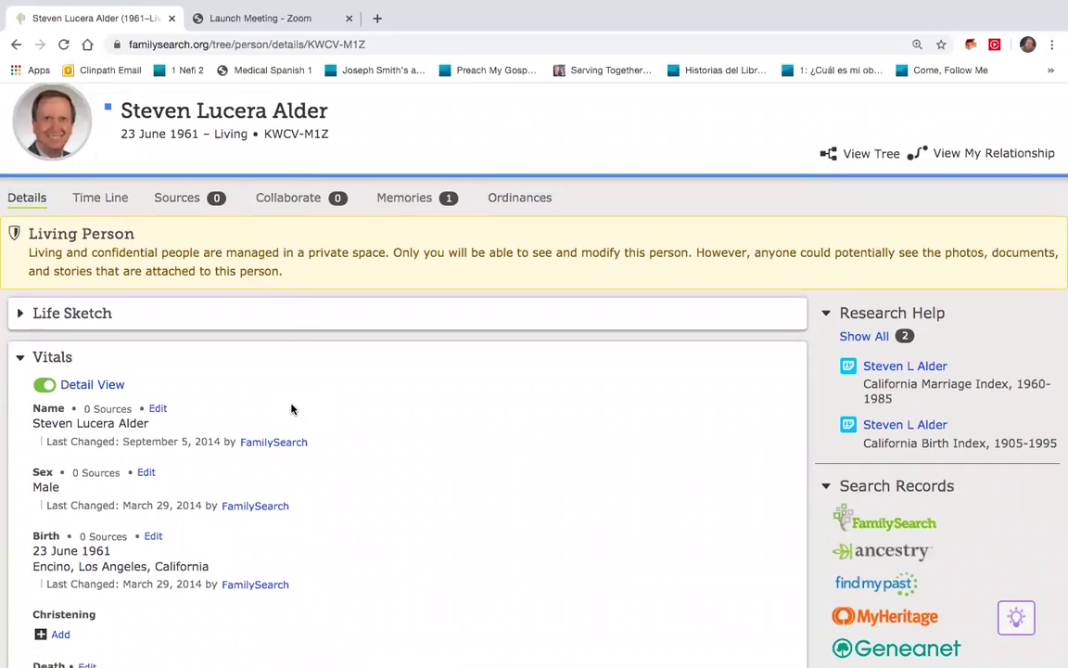
pyautogui.scroll(-5, 292, 409)
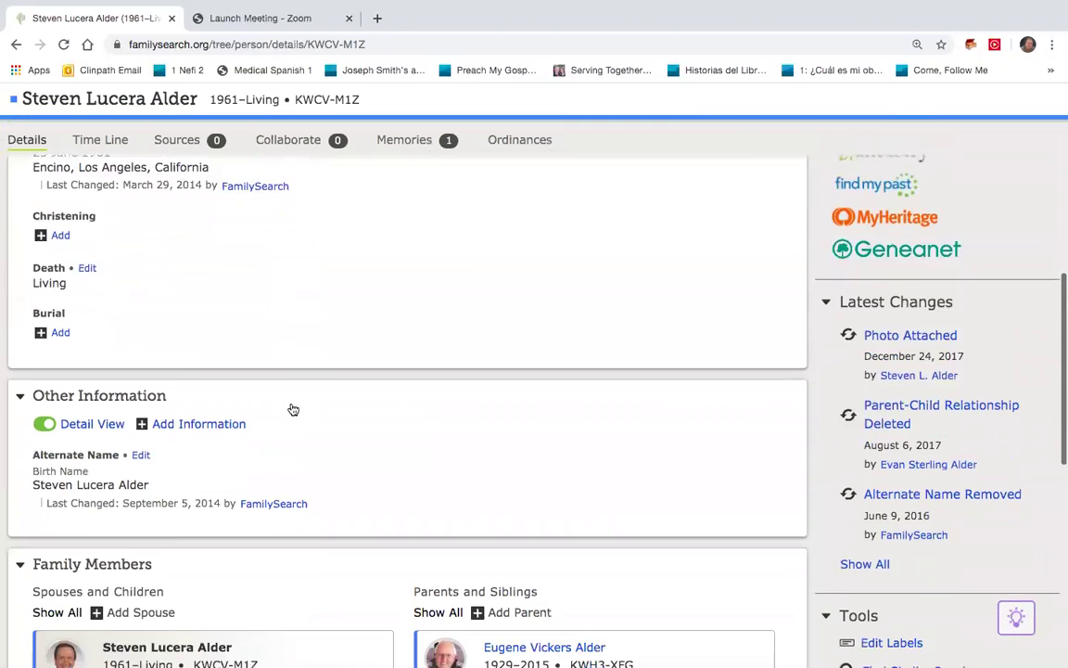
pyautogui.scroll(-8, 293, 409)
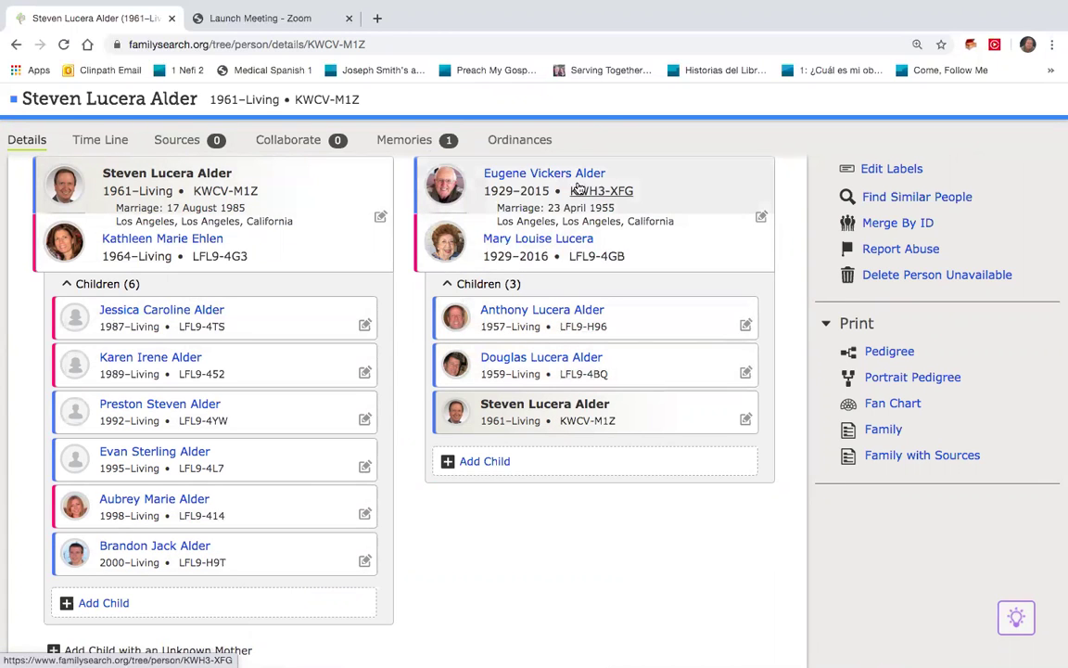
pyautogui.scroll(2, 579, 189)
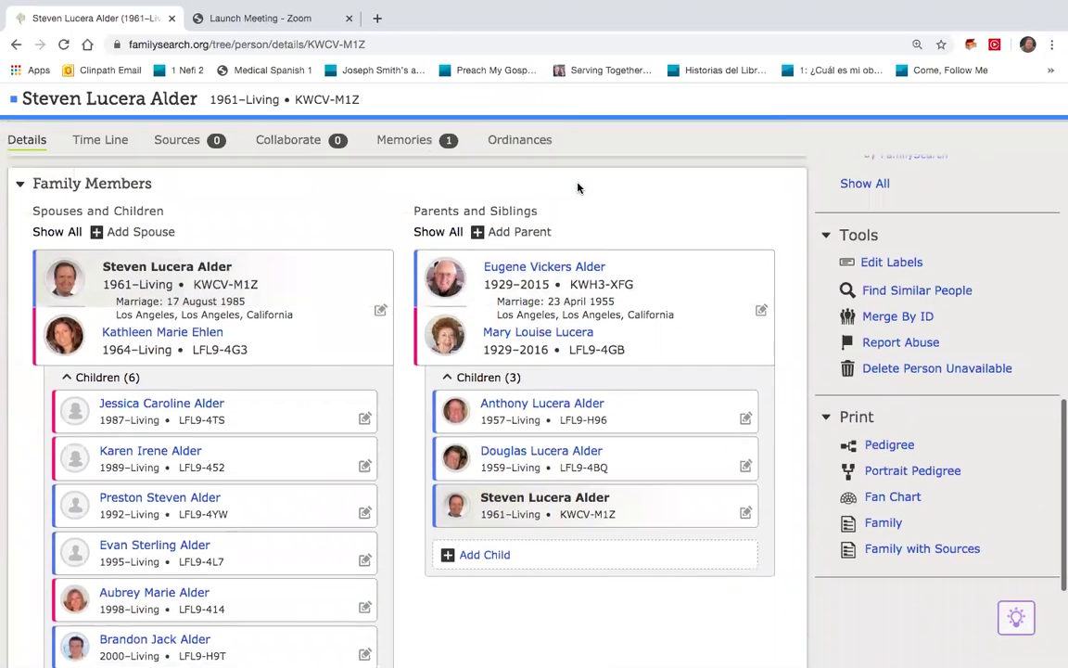
# Open the father's full person page from his summary card in Family Members
pyautogui.click(569, 253)
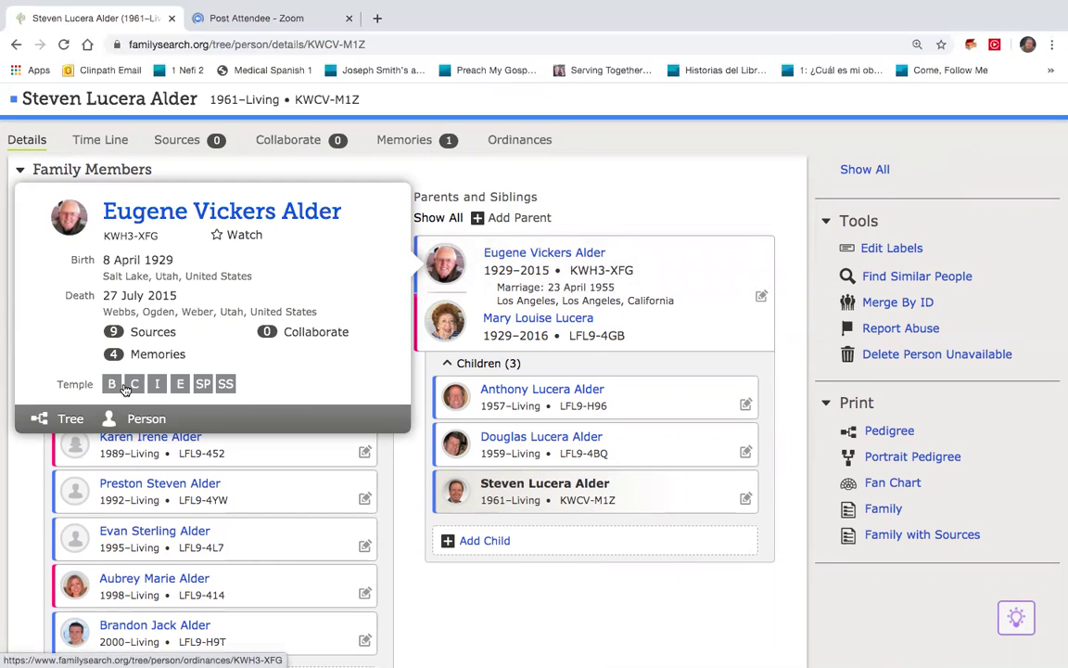
pyautogui.moveTo(125, 389)
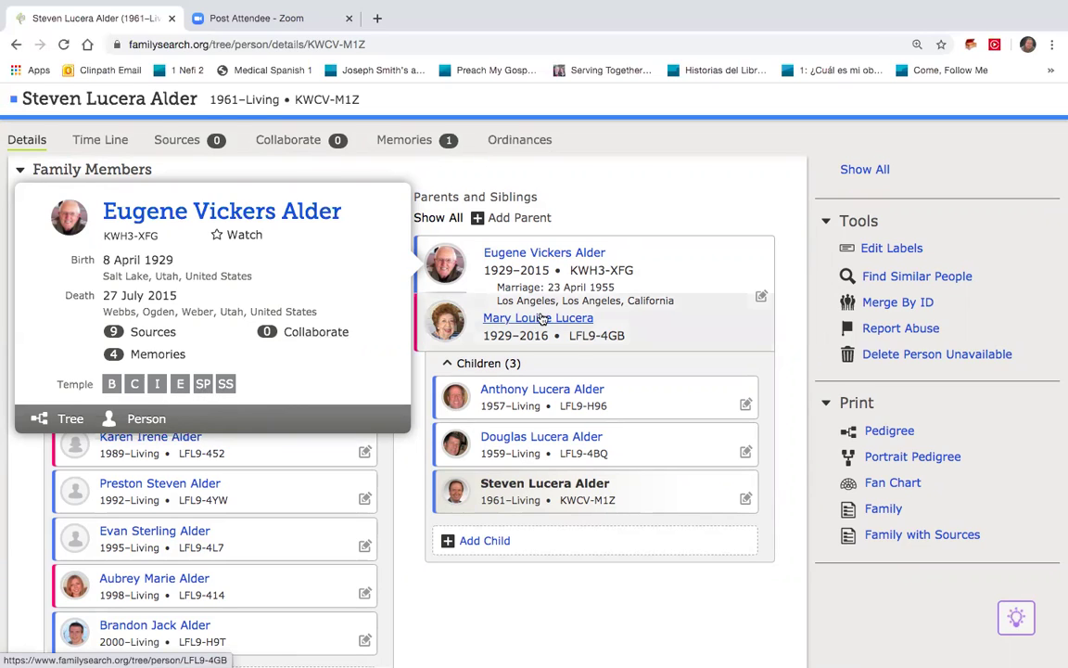
pyautogui.moveTo(545, 321)
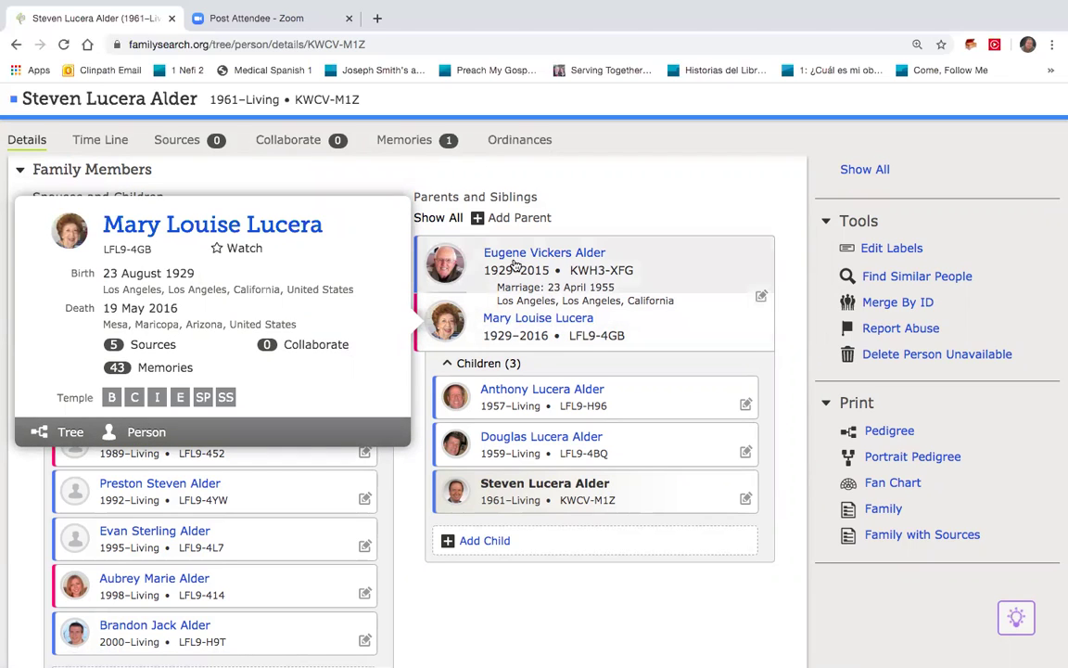
pyautogui.click(662, 176)
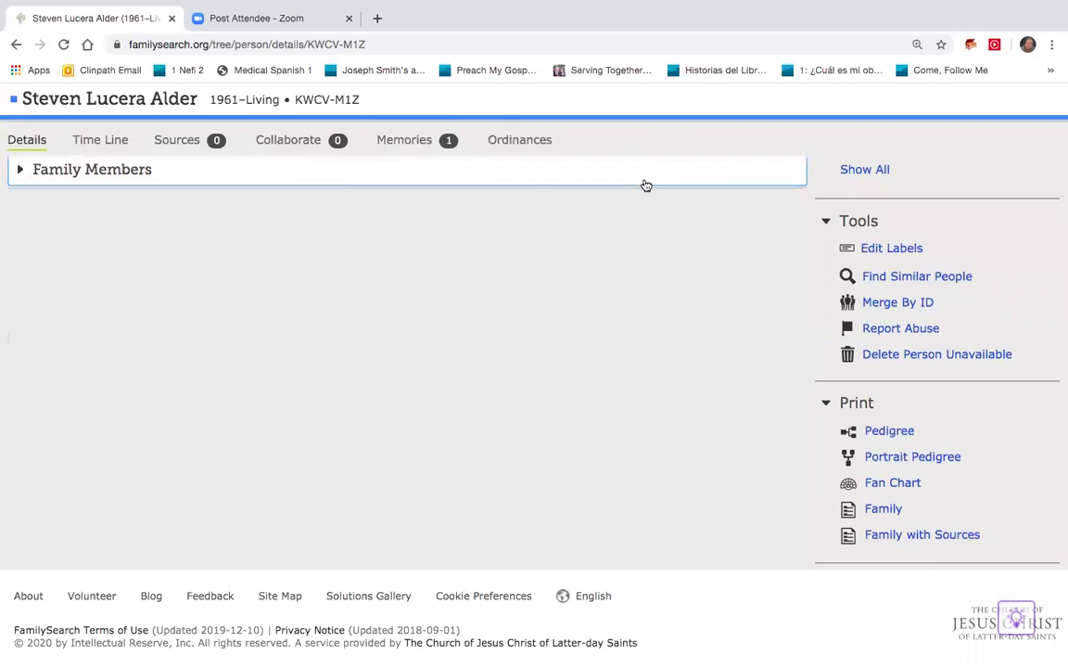
pyautogui.click(121, 174)
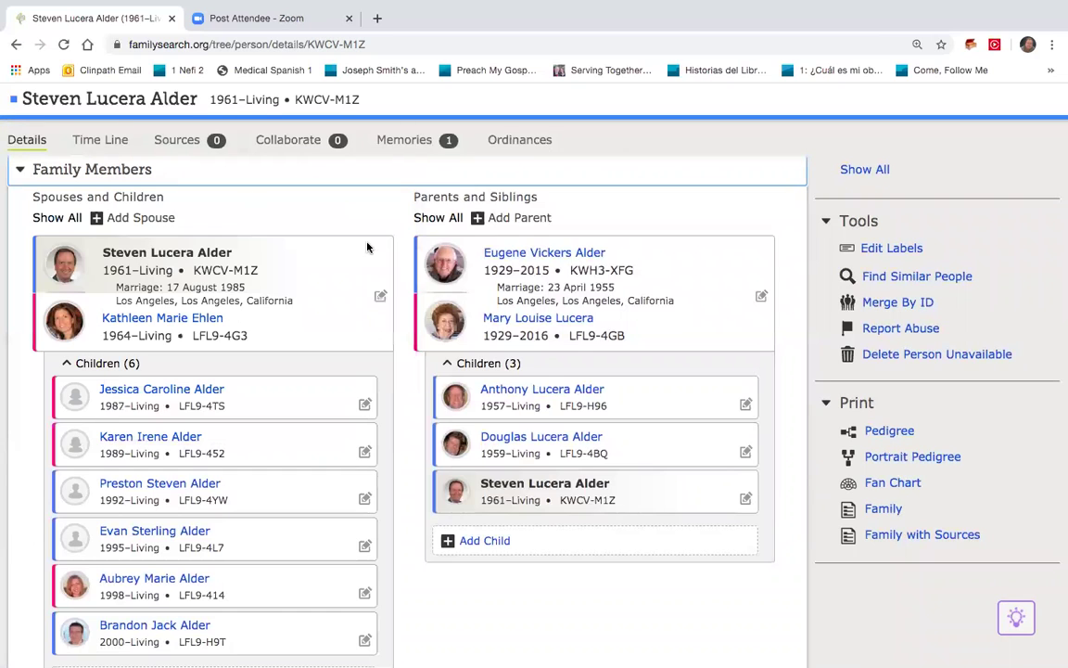
pyautogui.doubleClick(500, 252)
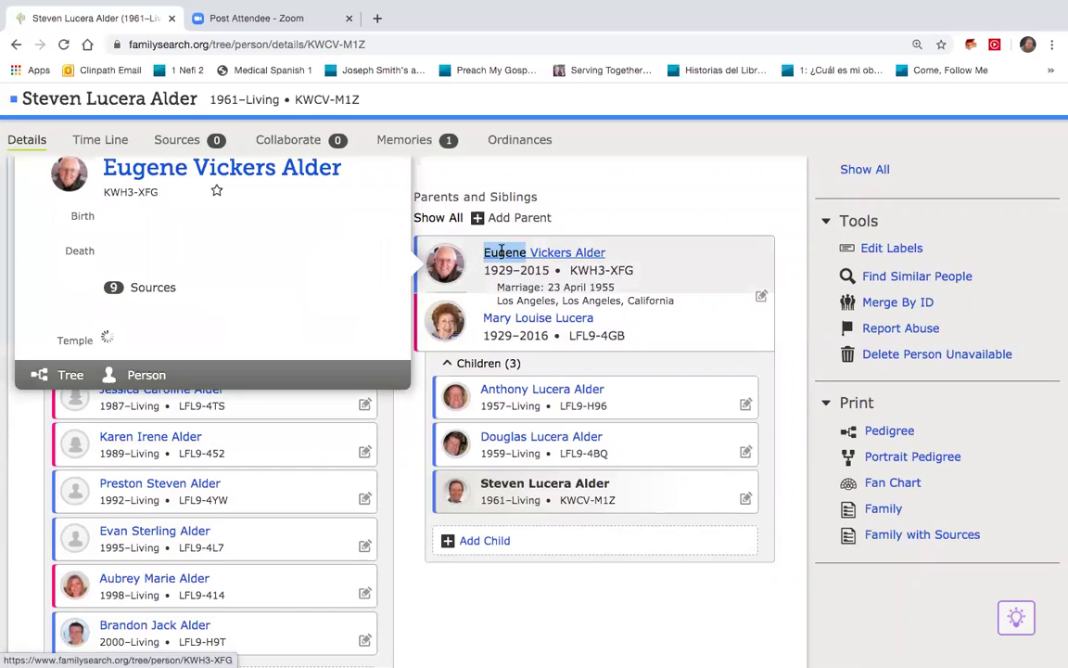
pyautogui.click(335, 167)
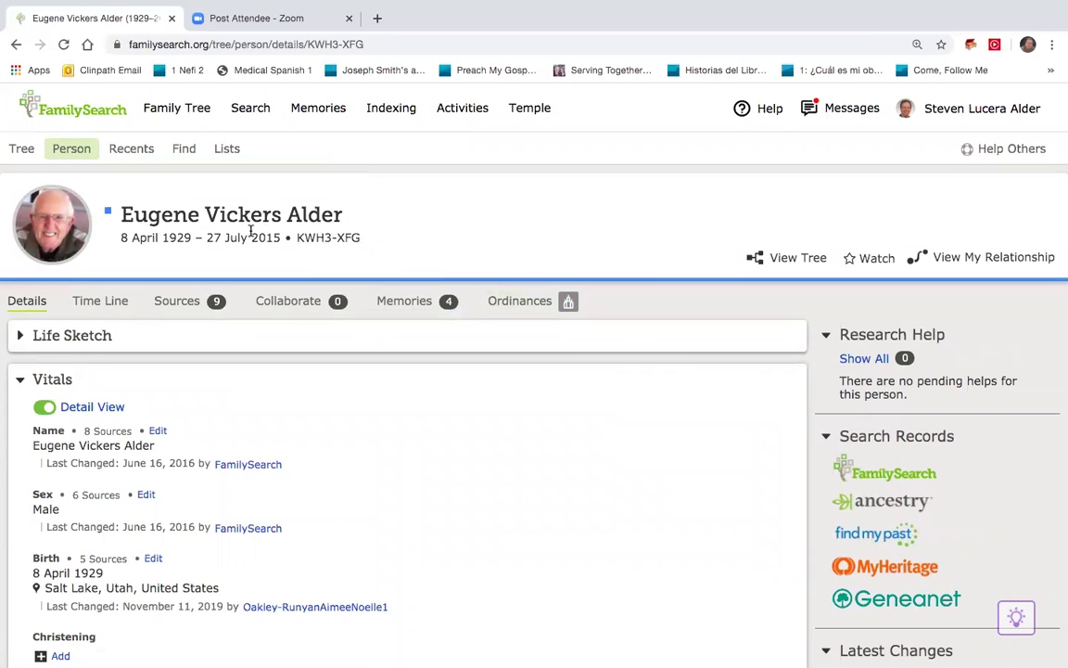
# Review the father's all-Completed ordinances and open the status colour legend
pyautogui.click(511, 305)
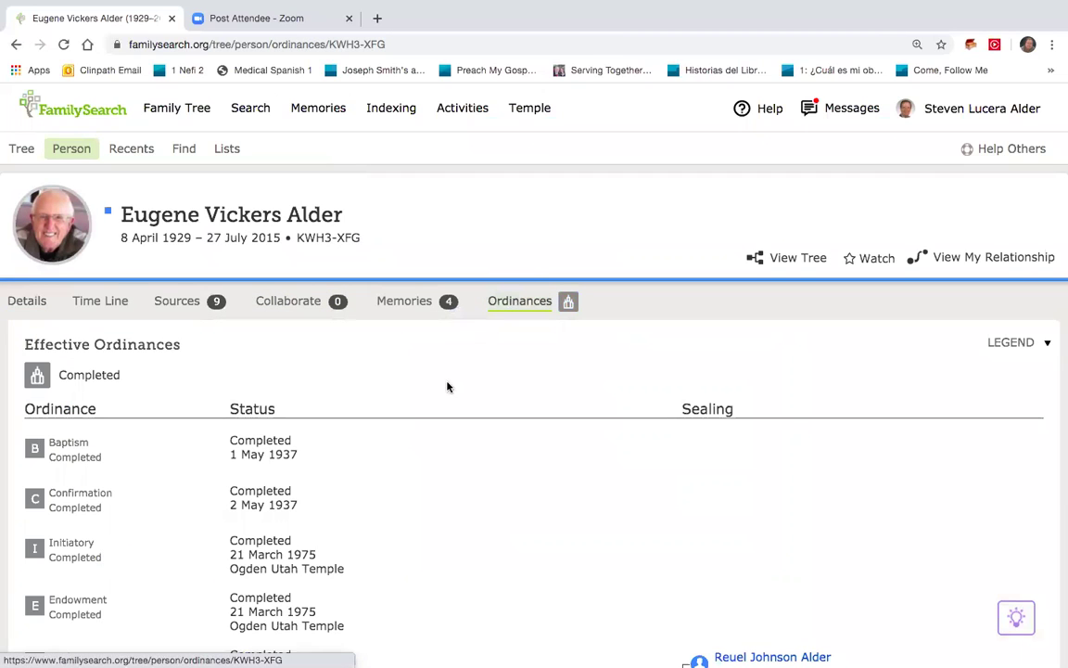
pyautogui.scroll(-3, 438, 408)
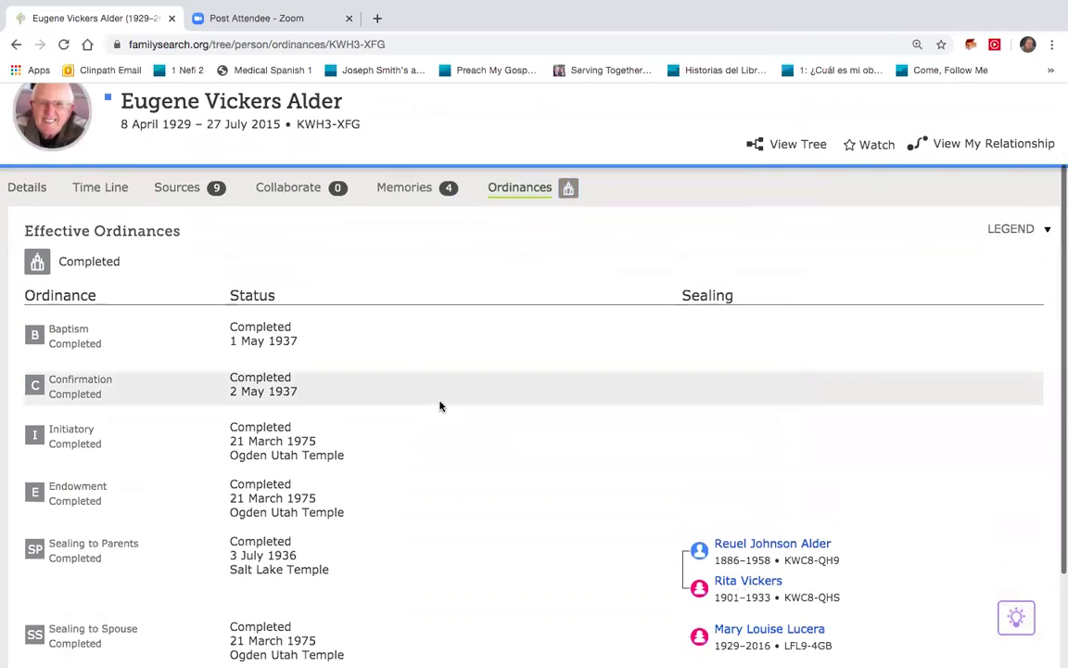
pyautogui.scroll(-1, 440, 405)
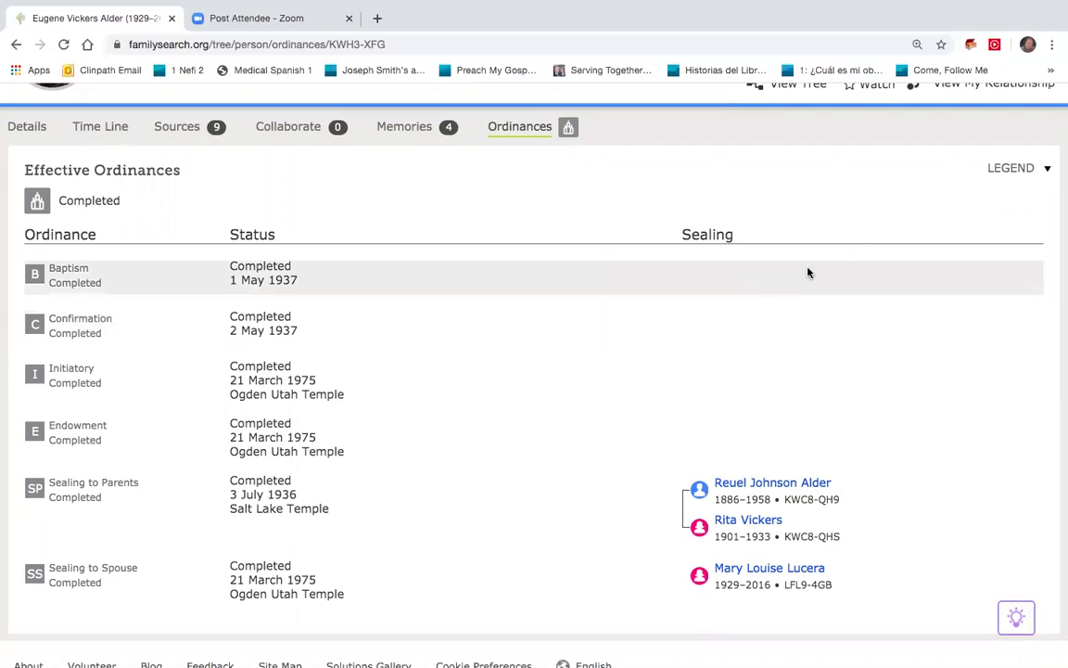
pyautogui.click(1016, 171)
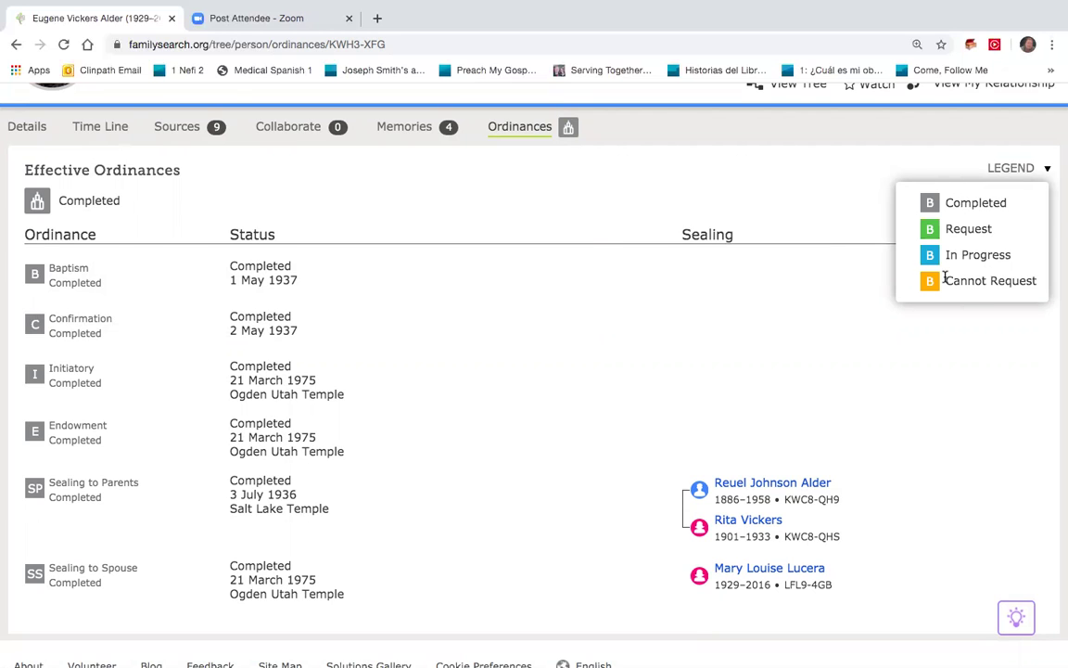
pyautogui.scroll(3, 586, 252)
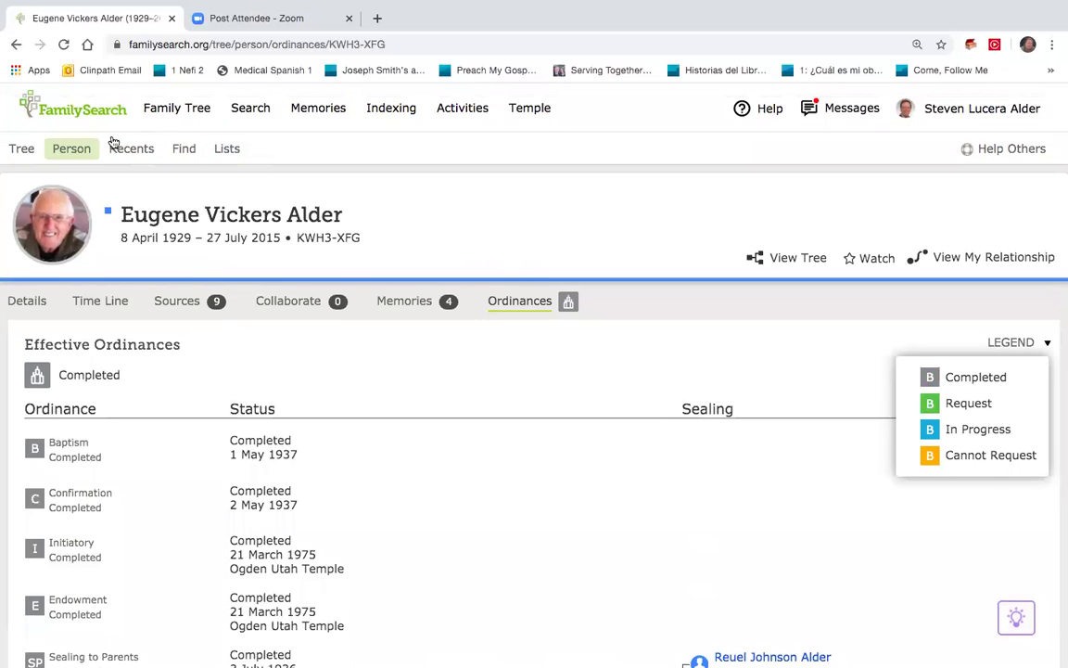
# Return to your own person page from Recents and switch to its Details tab
pyautogui.click(126, 151)
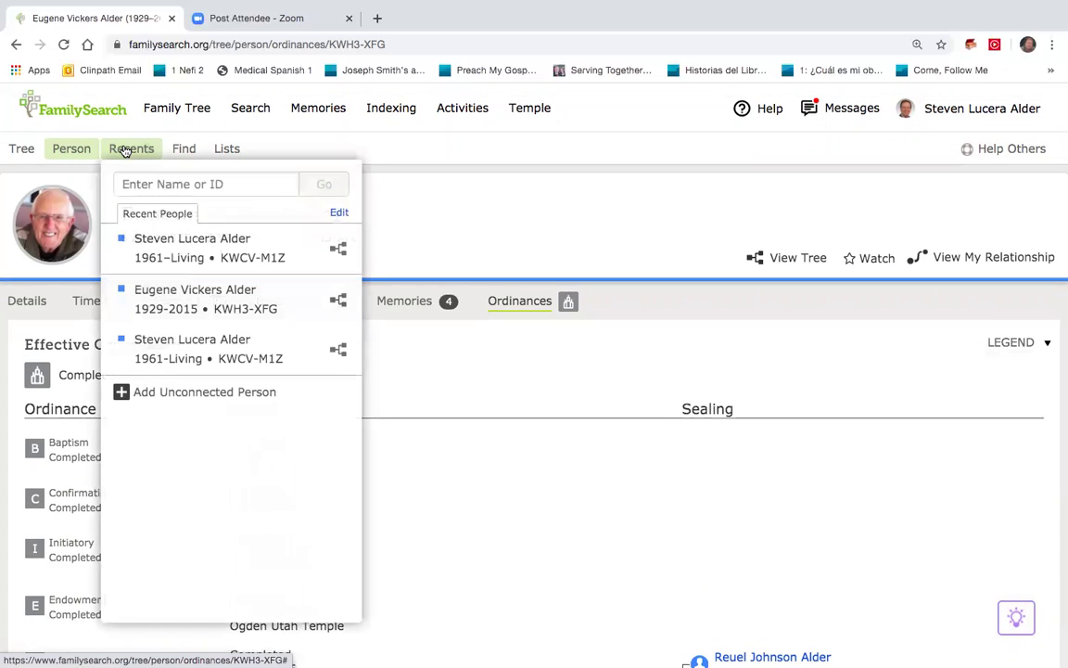
pyautogui.click(172, 237)
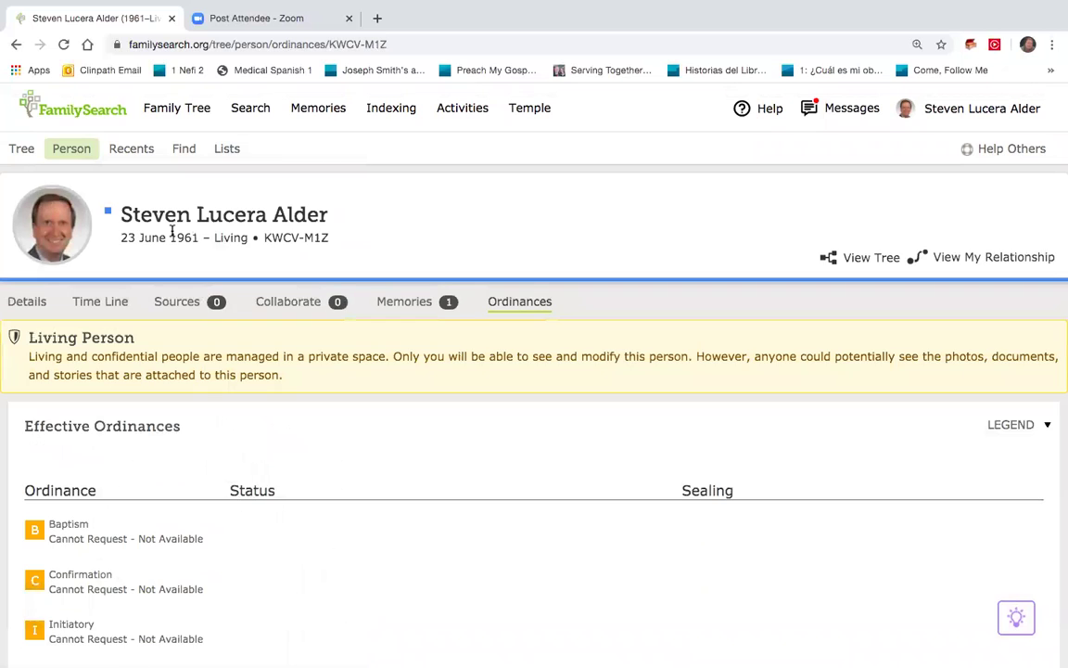
pyautogui.scroll(-2, 172, 233)
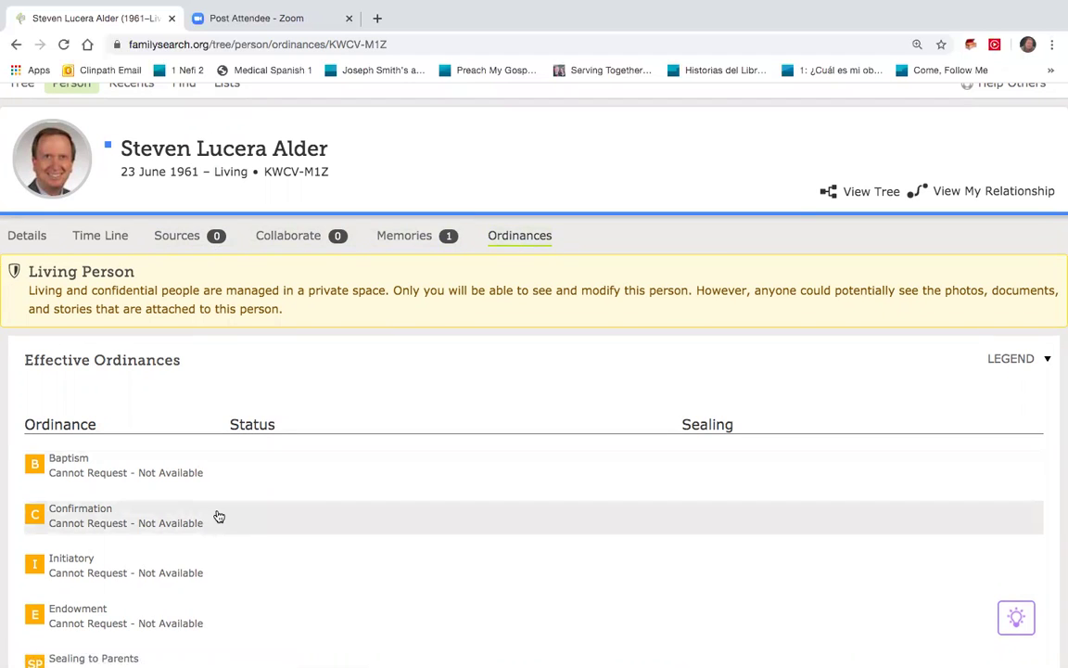
pyautogui.scroll(-3, 219, 516)
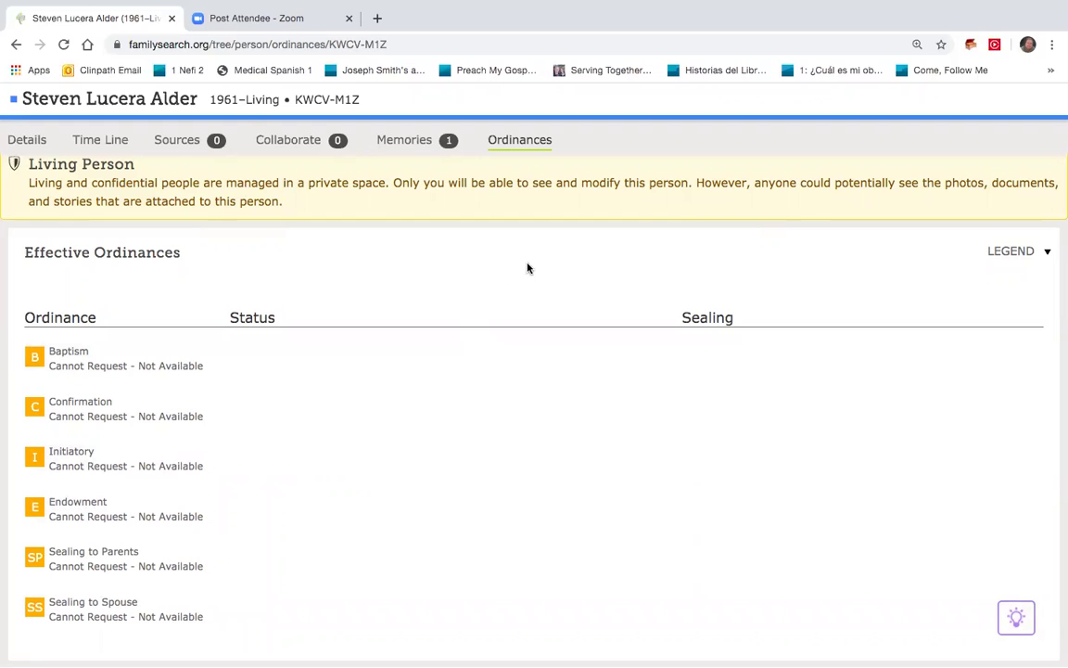
pyautogui.scroll(3, 465, 305)
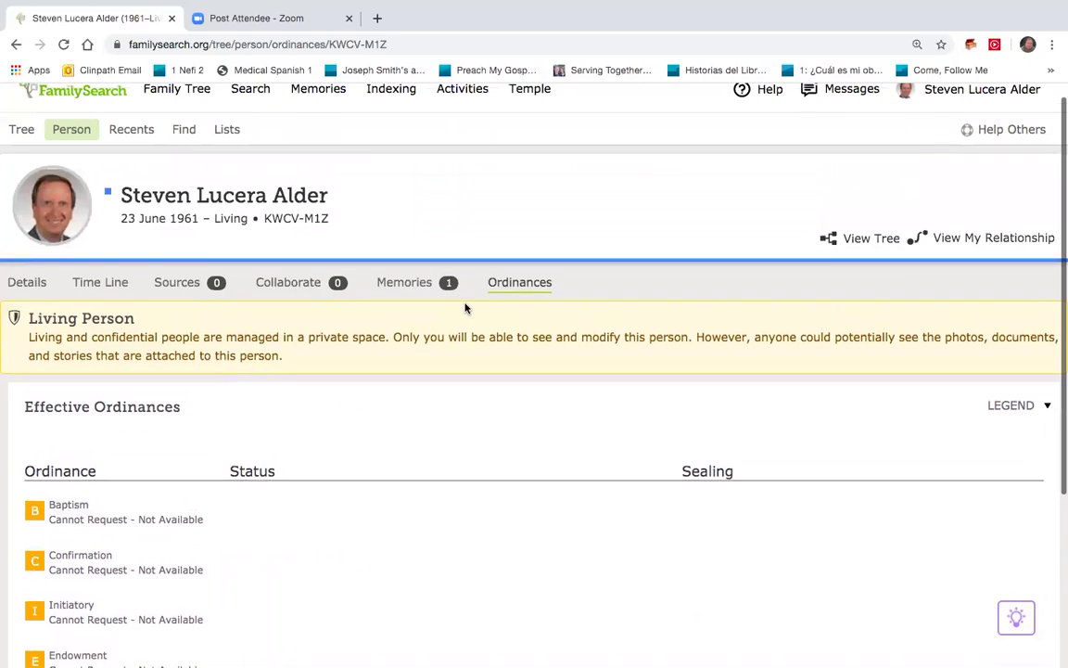
pyautogui.click(29, 286)
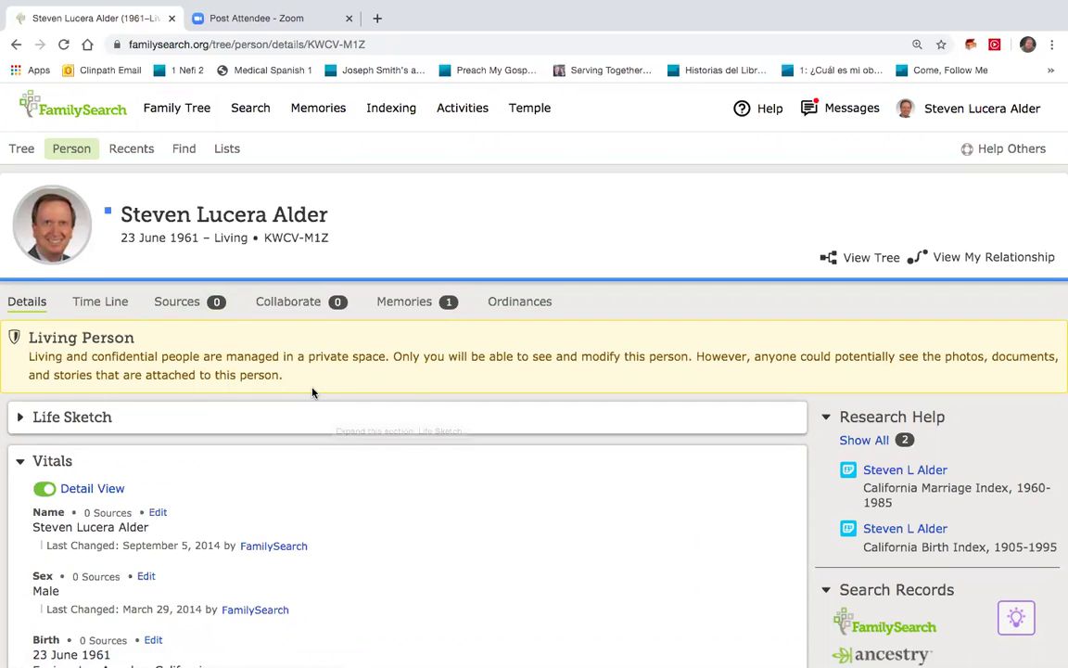
# Open the 1800-born ancestor from Recents and review his ordinances, endowment and spouse sealing Ready
pyautogui.click(145, 159)
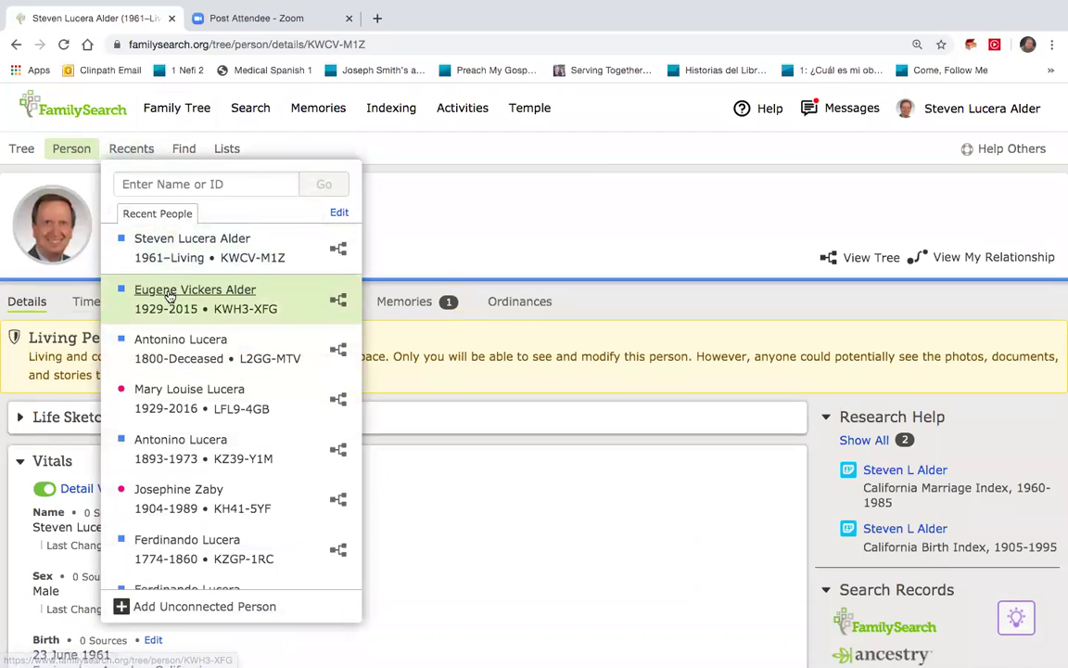
pyautogui.click(172, 345)
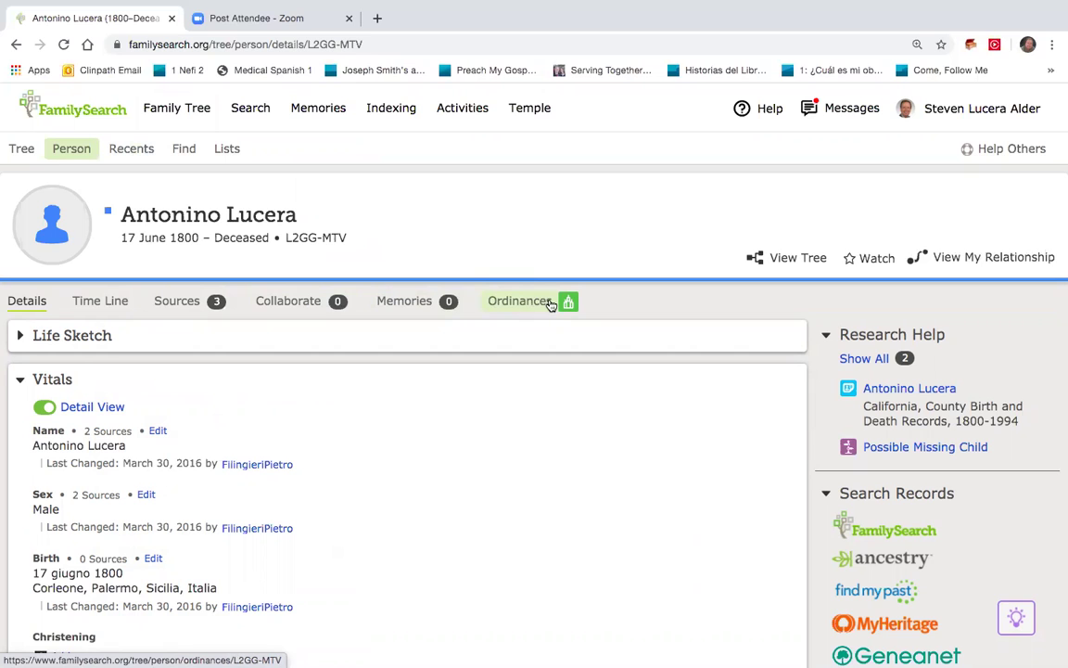
pyautogui.click(551, 305)
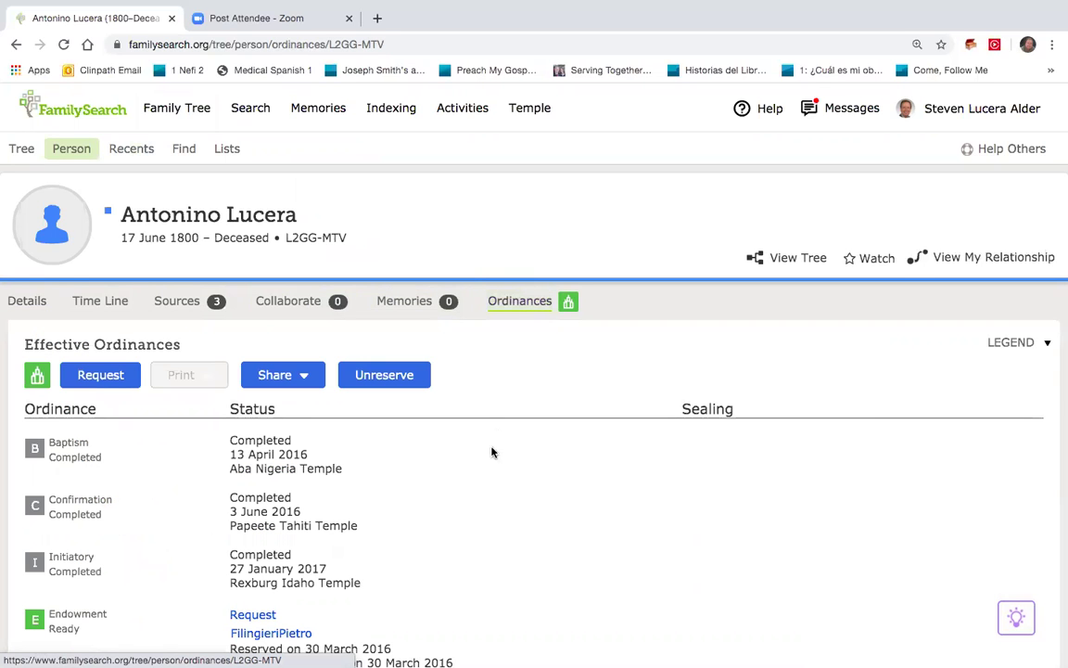
pyautogui.scroll(-3, 491, 454)
pyautogui.scroll(-2, 491, 457)
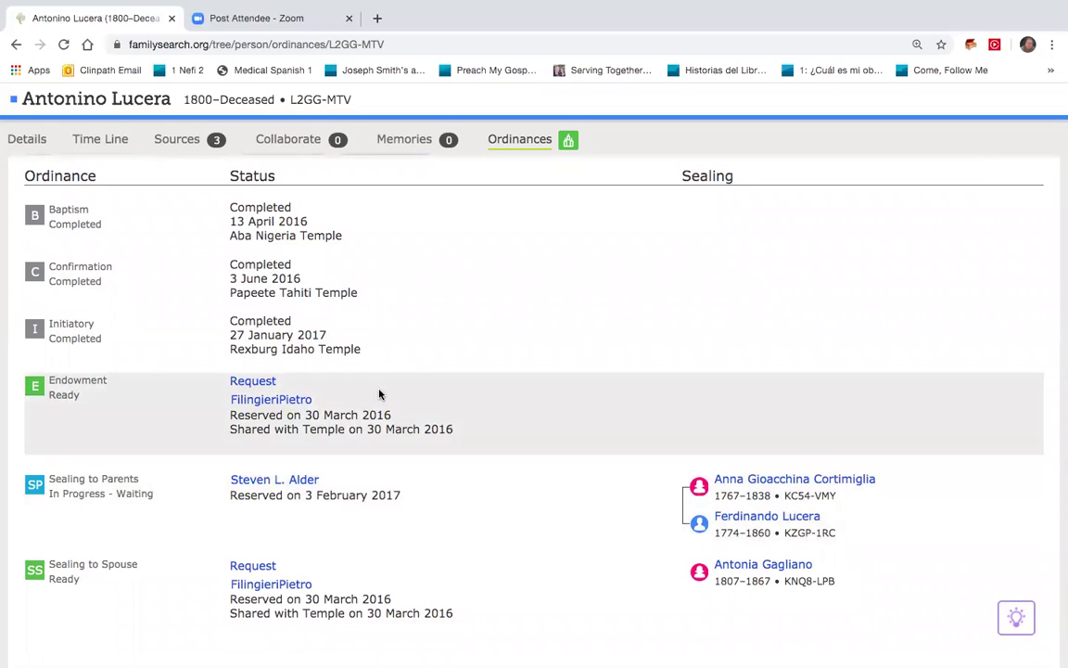
pyautogui.scroll(1, 429, 345)
pyautogui.scroll(2, 429, 345)
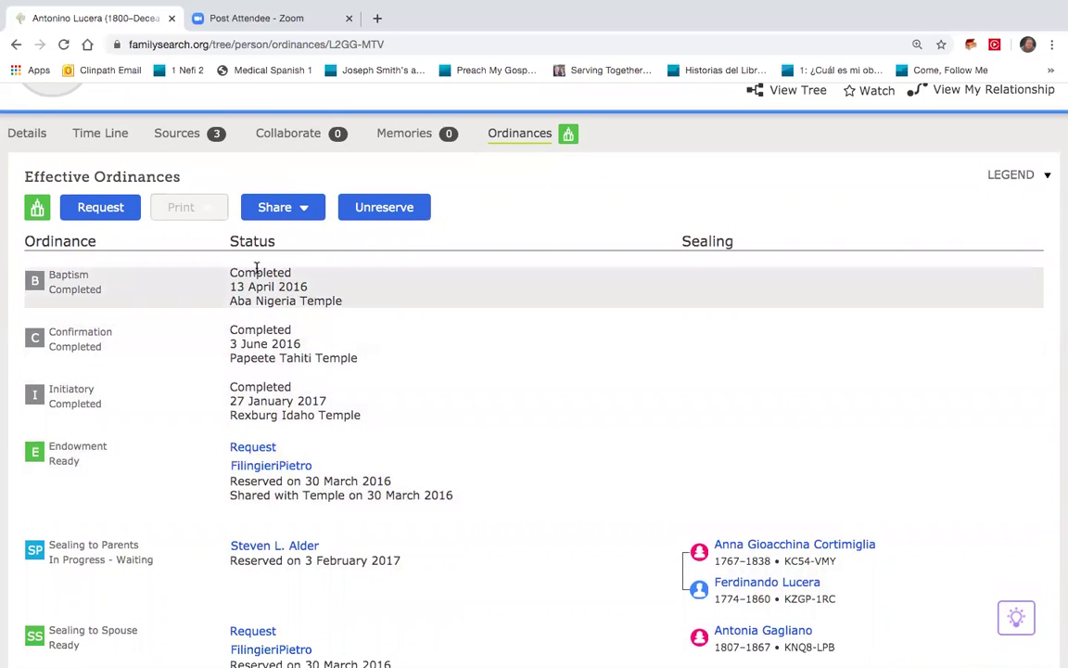
# Request the ancestor's ready ordinances for both name groups and accept the Church policy
pyautogui.click(117, 211)
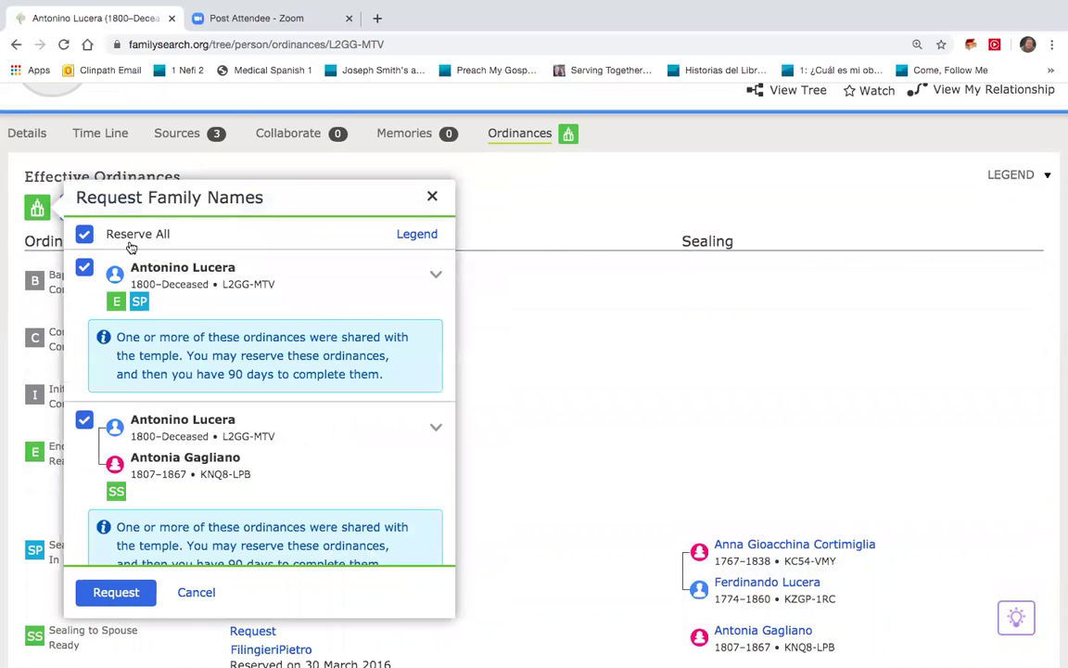
pyautogui.scroll(-1, 165, 411)
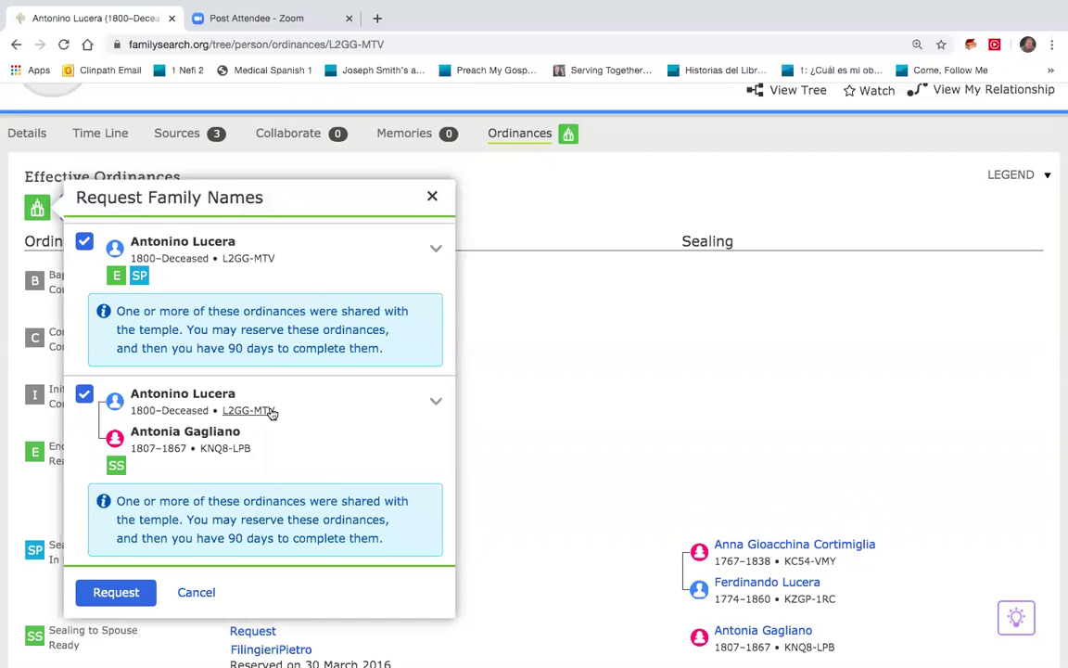
pyautogui.scroll(-2, 272, 410)
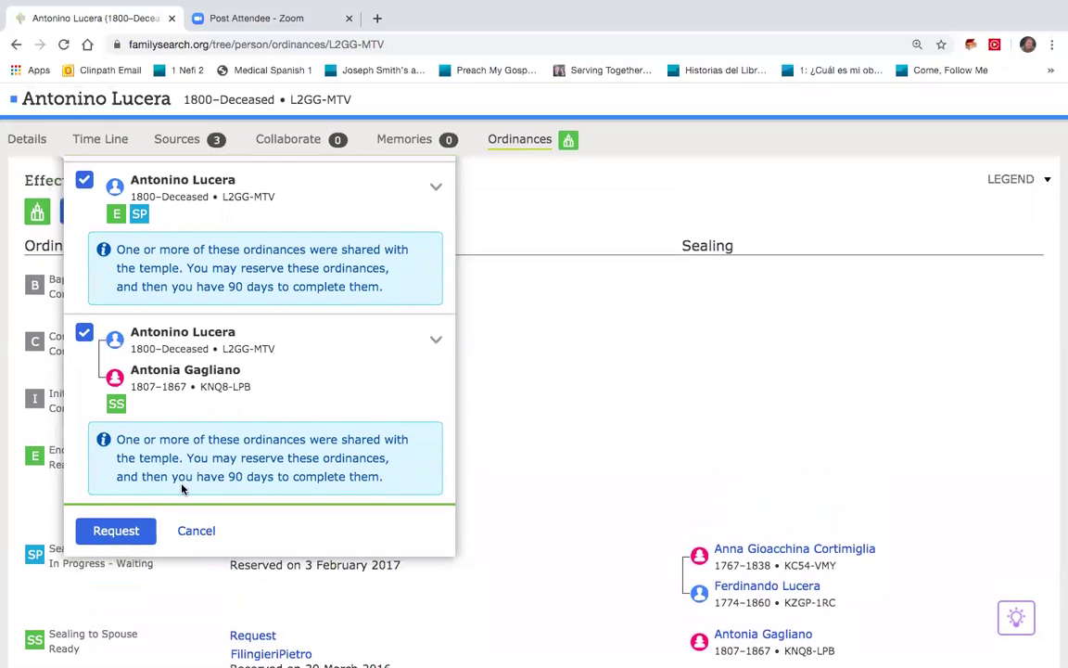
pyautogui.click(116, 531)
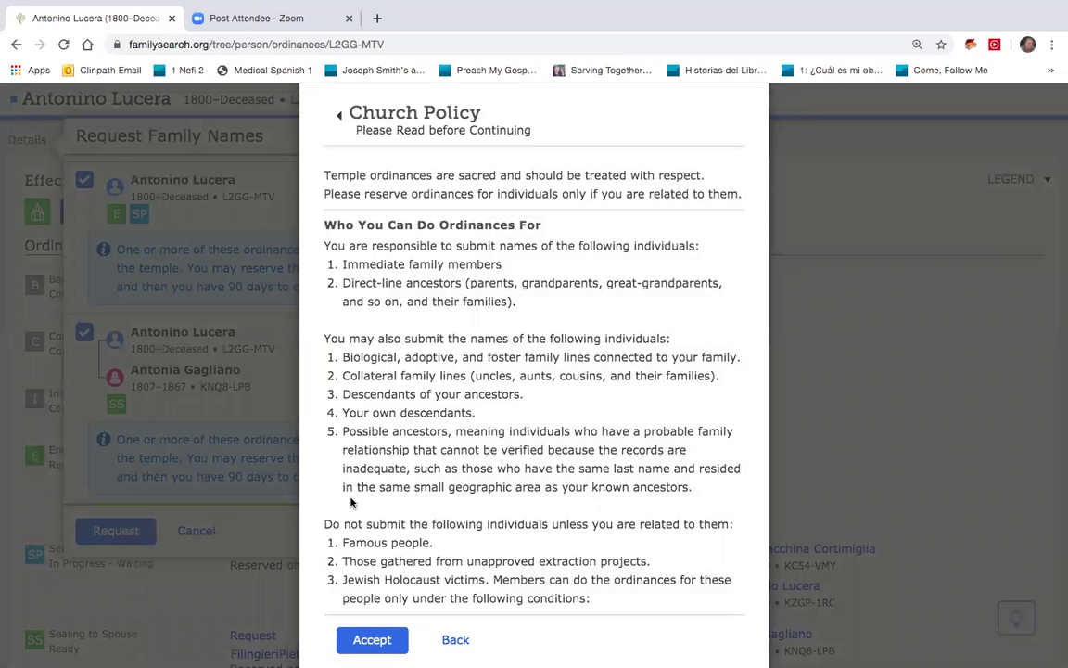
pyautogui.click(363, 636)
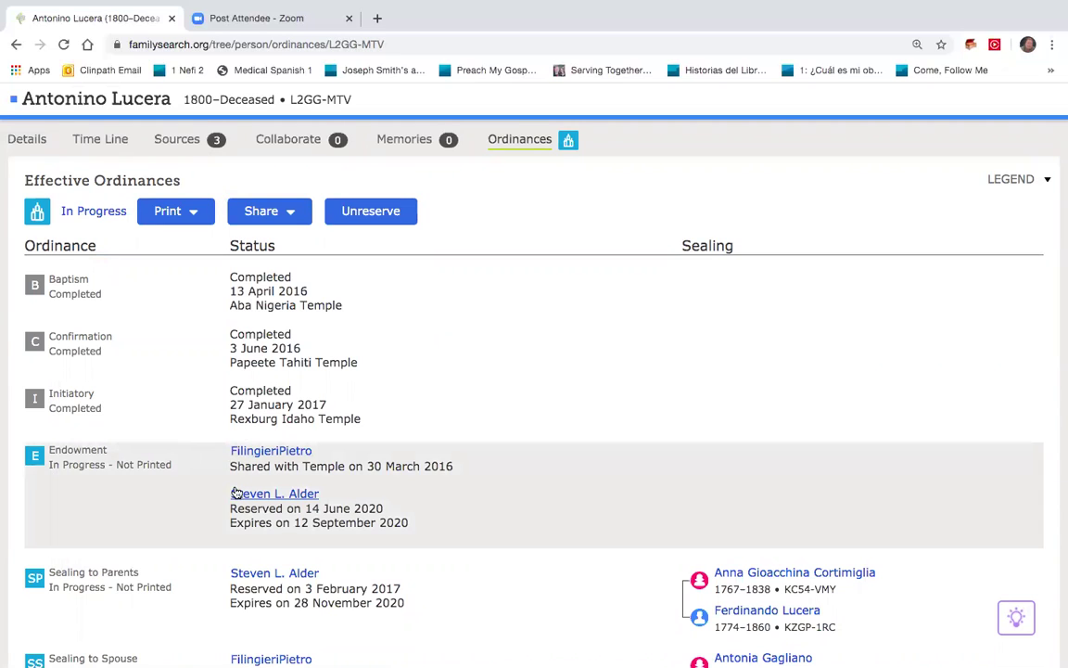
pyautogui.scroll(-2, 235, 555)
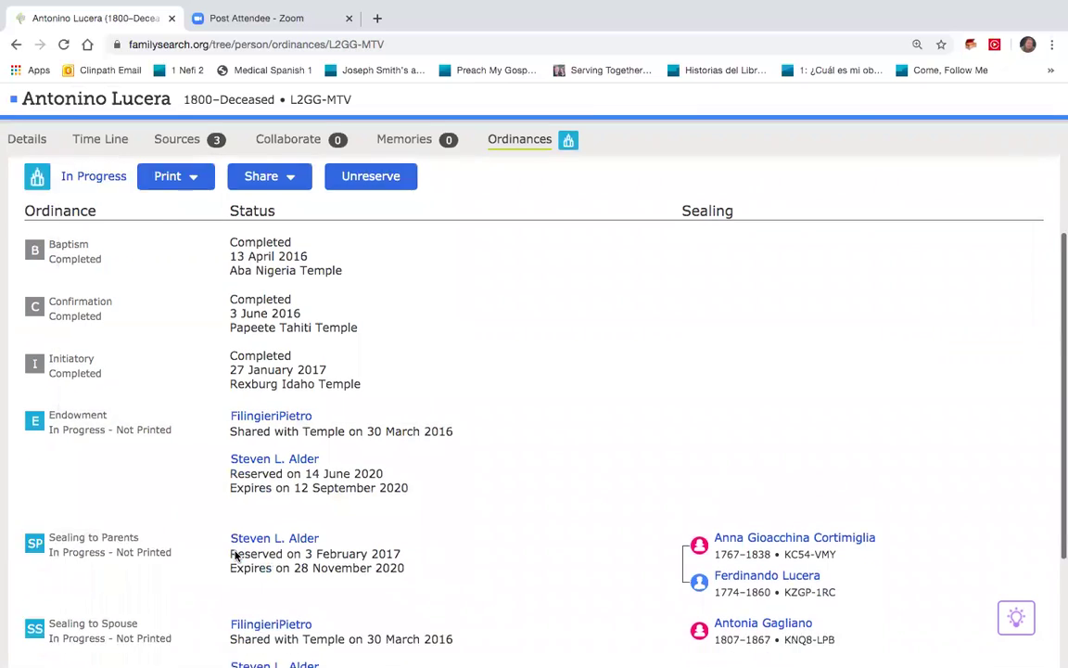
pyautogui.scroll(-1, 235, 555)
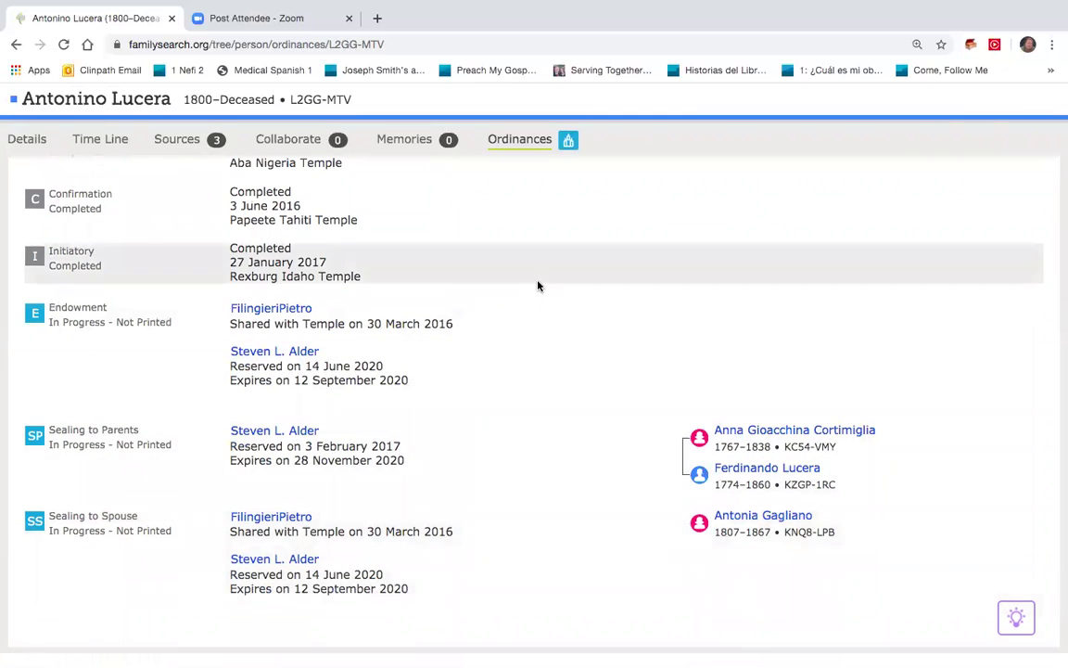
pyautogui.scroll(1, 538, 286)
pyautogui.scroll(3, 537, 286)
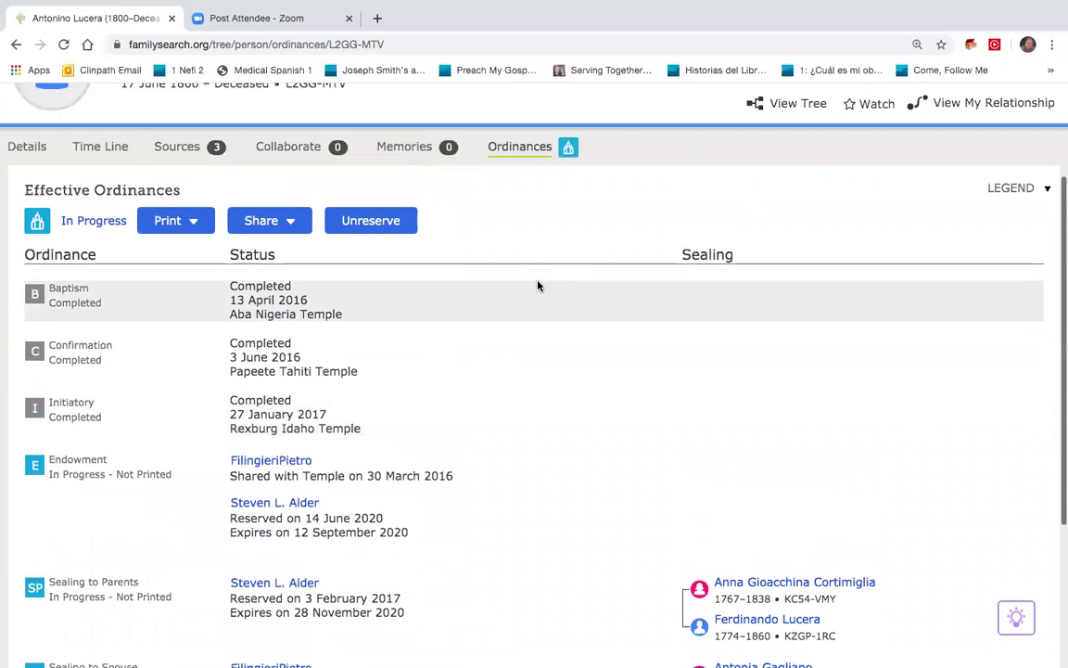
pyautogui.scroll(3, 453, 210)
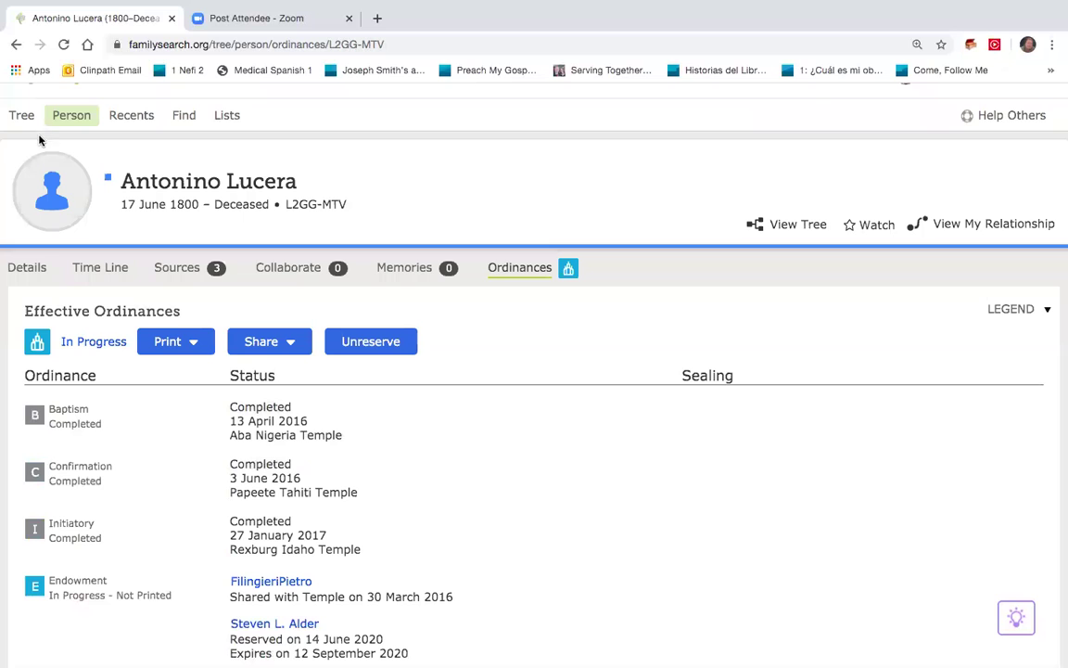
pyautogui.scroll(1, 43, 142)
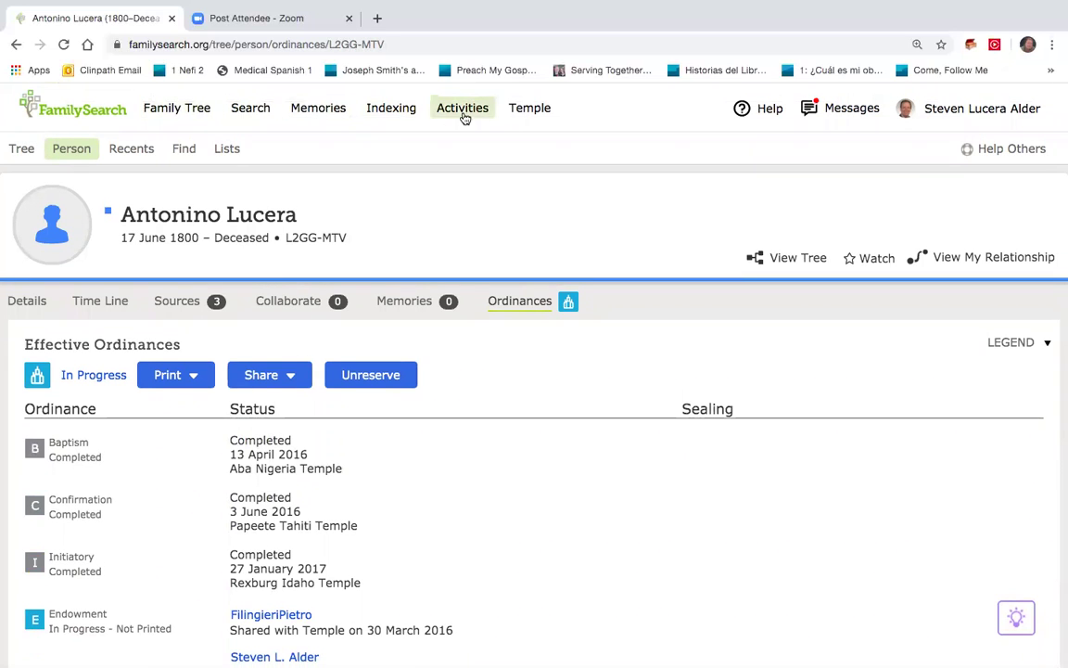
pyautogui.click(533, 113)
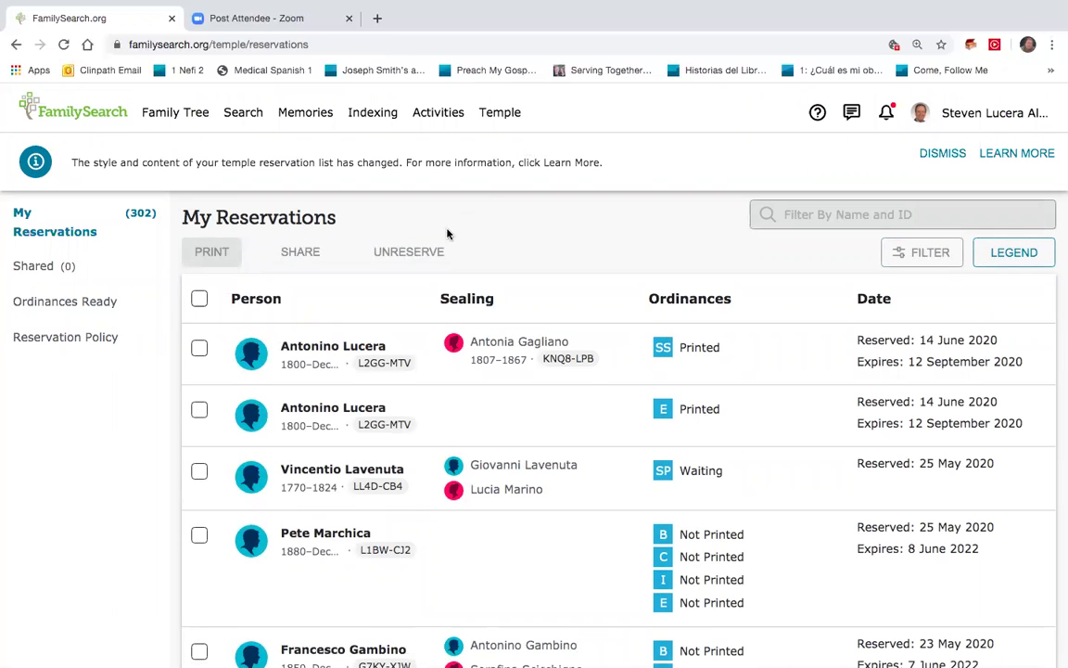
pyautogui.click(199, 348)
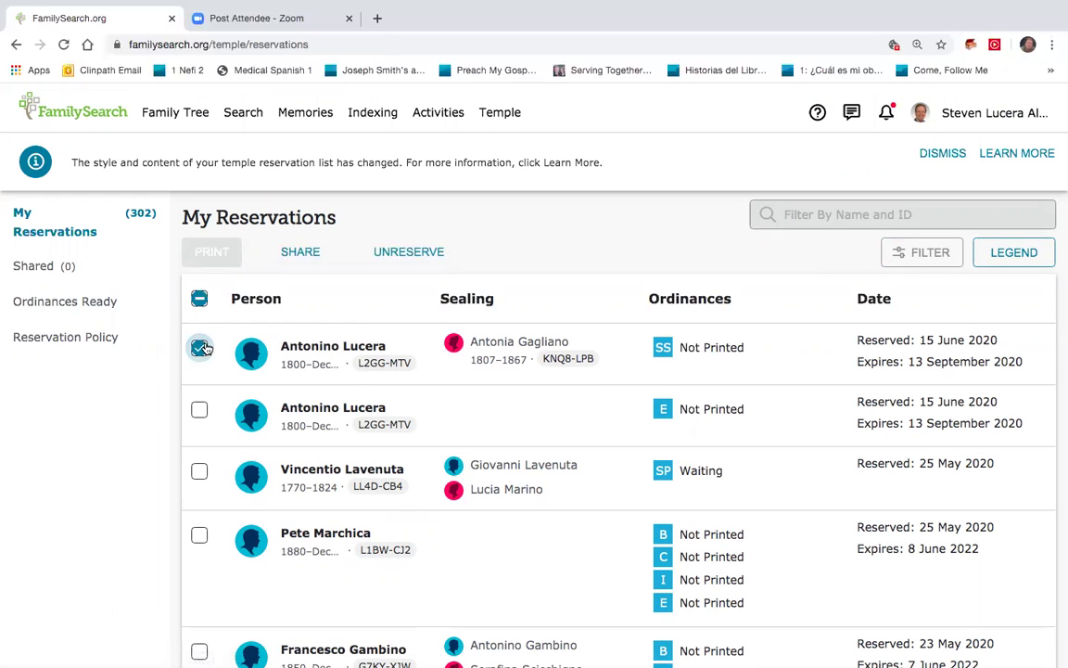
pyautogui.click(201, 408)
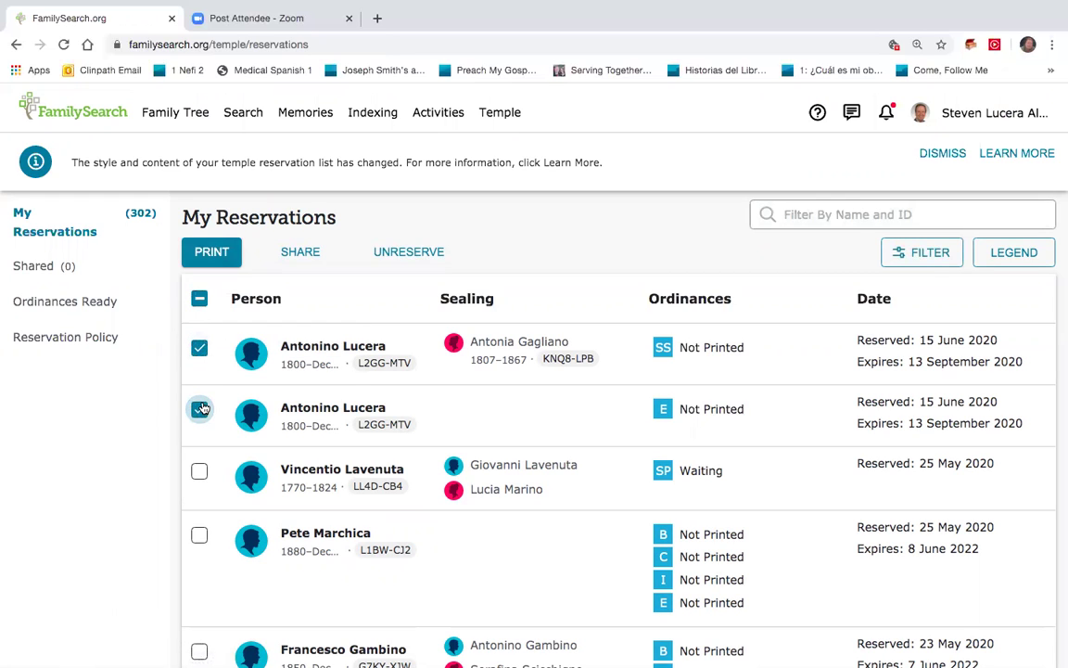
pyautogui.click(223, 253)
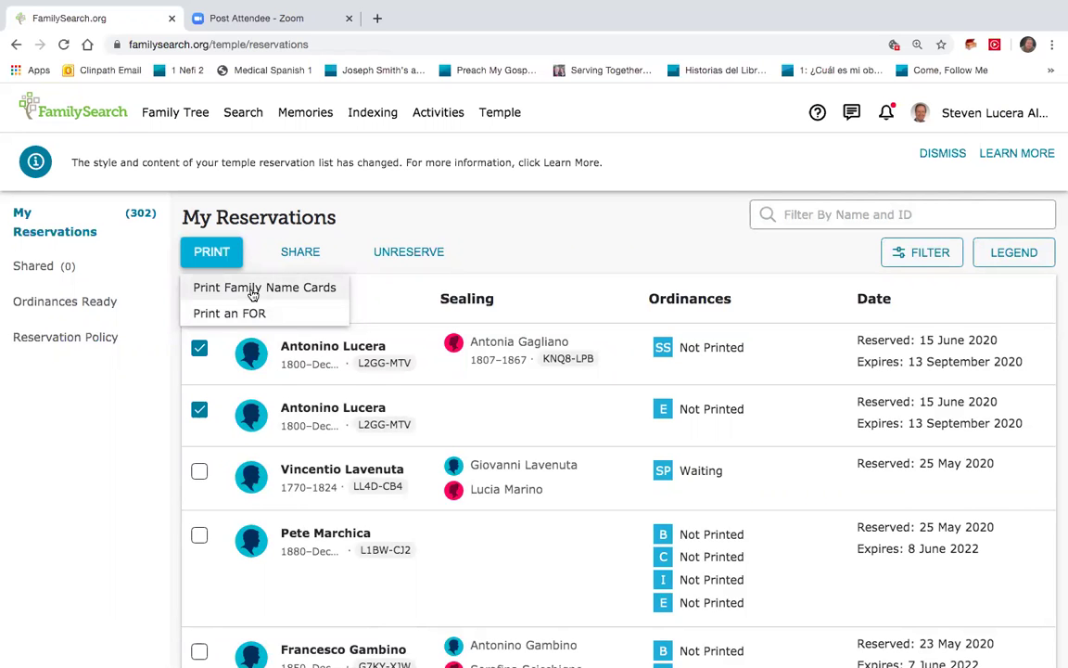
# Generate family name cards for the ancestor's endowment and sealing to spouse
pyautogui.click(255, 288)
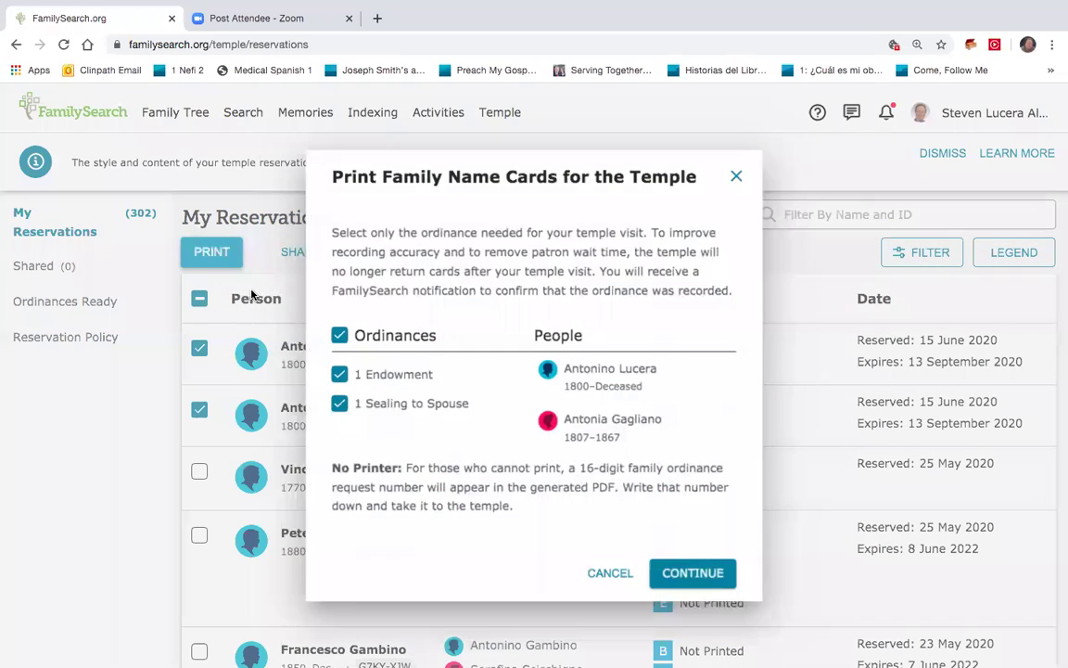
pyautogui.click(707, 575)
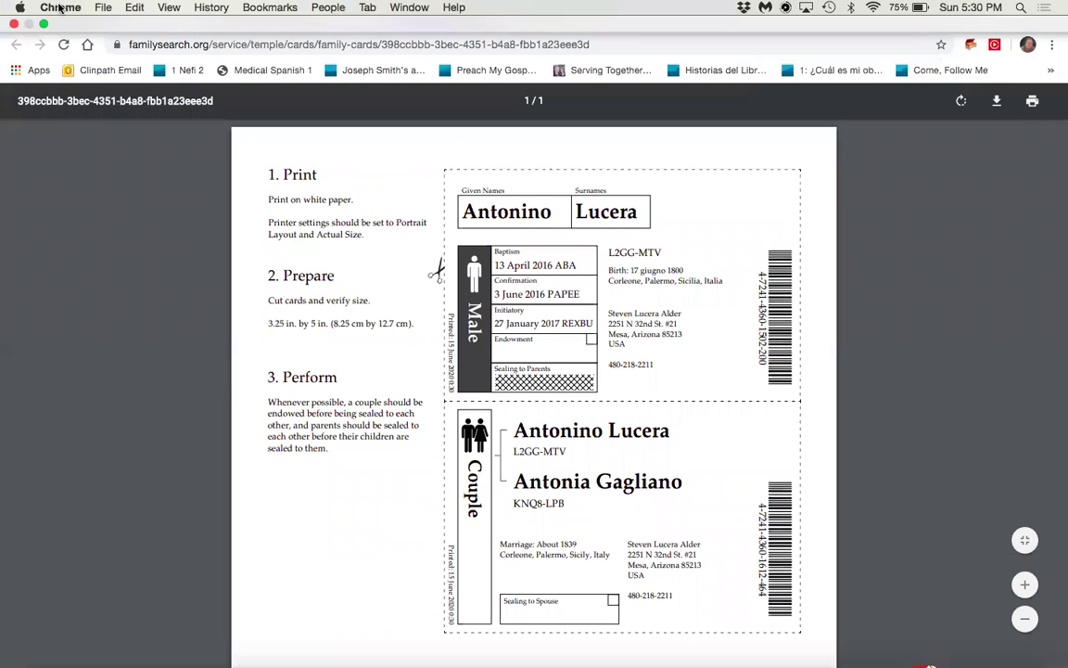
# Print the family name cards PDF, then close it to return to the name-card question
pyautogui.click(60, 8)
pyautogui.moveTo(93, 7)
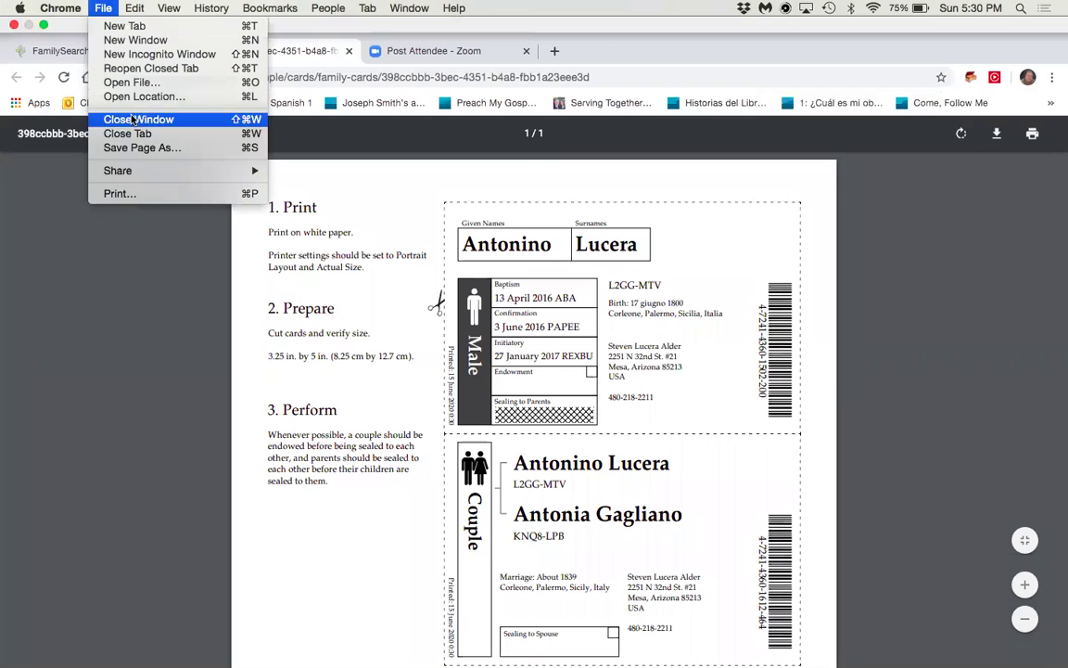
pyautogui.click(137, 193)
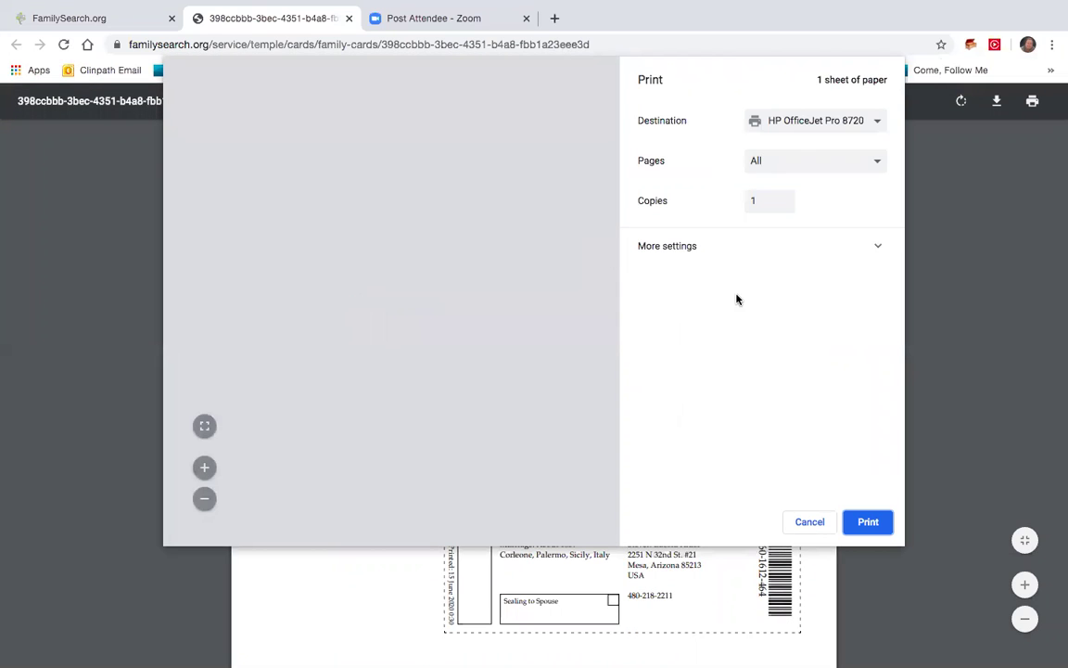
pyautogui.click(869, 523)
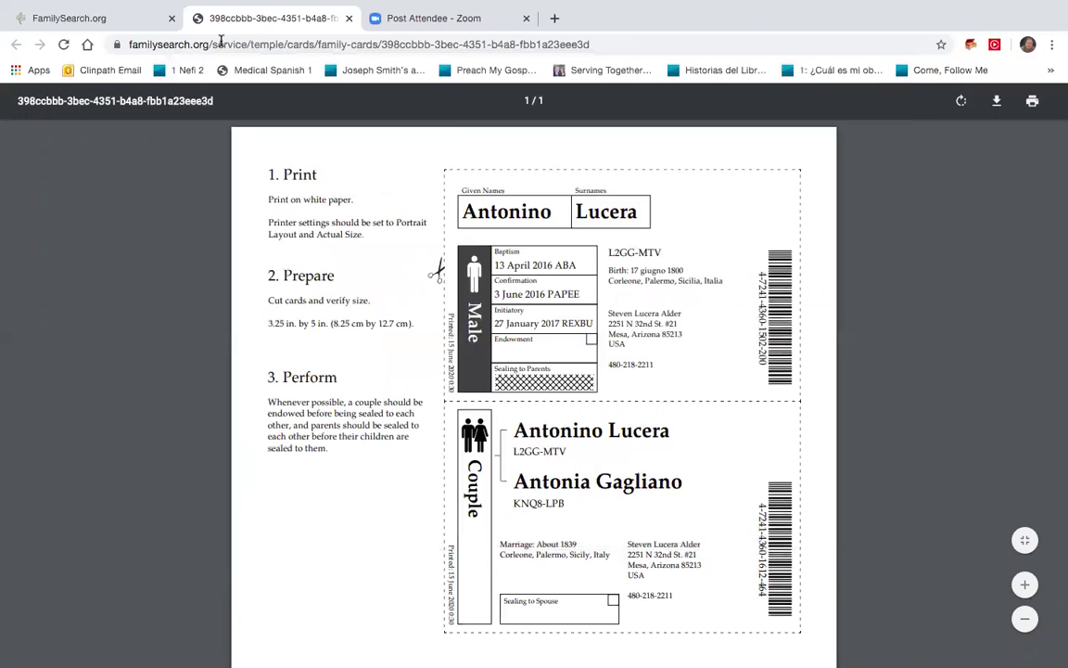
pyautogui.middleClick(310, 15)
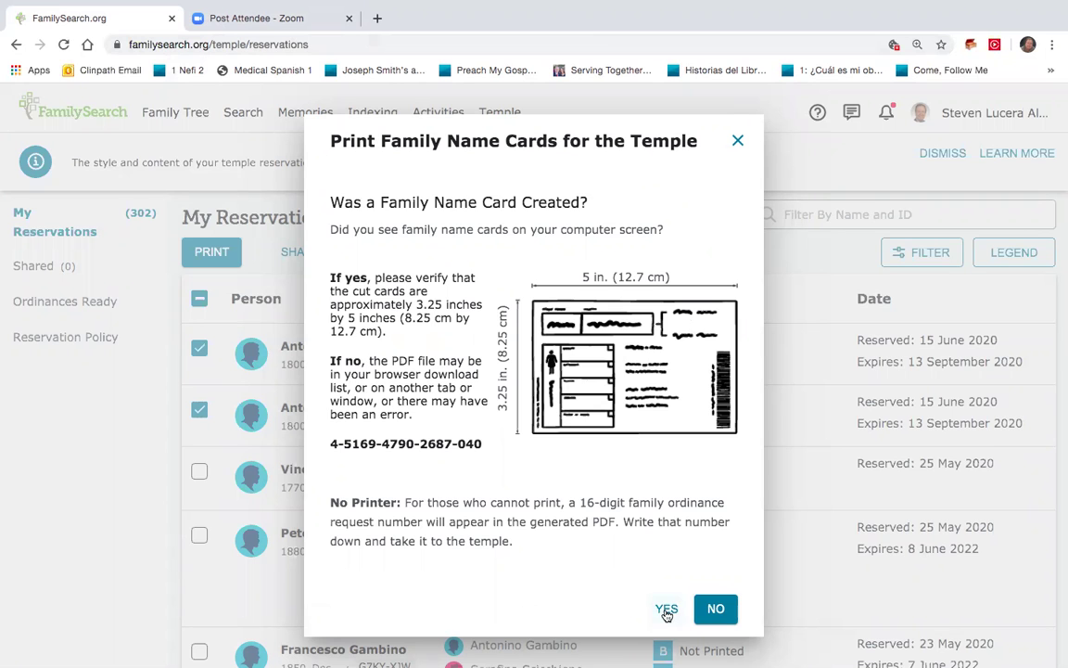
pyautogui.click(666, 610)
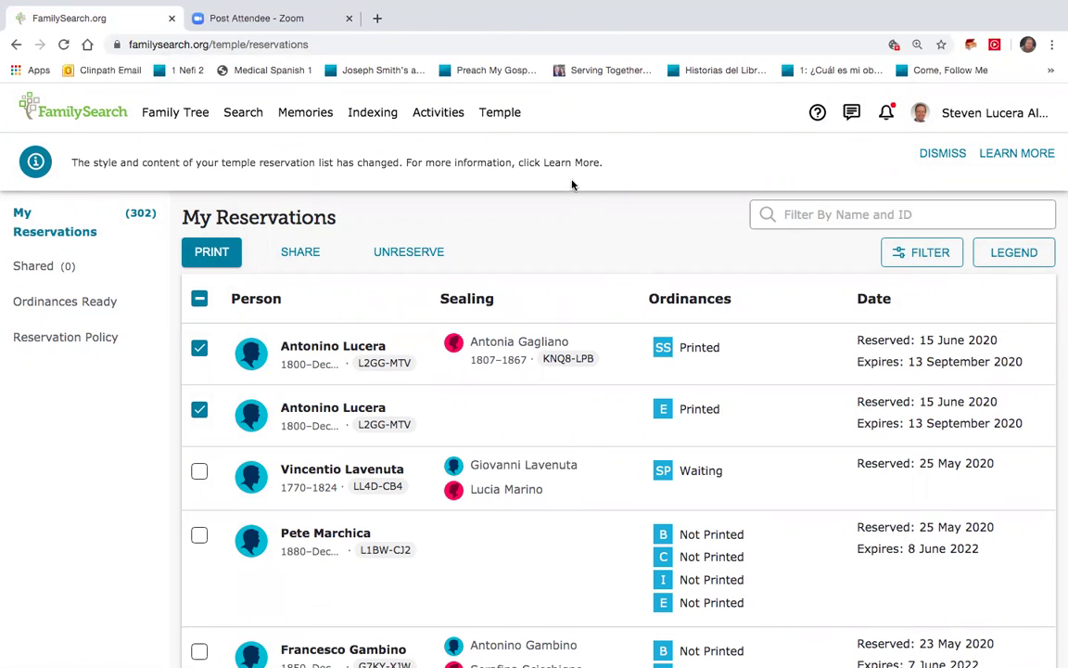
pyautogui.click(517, 116)
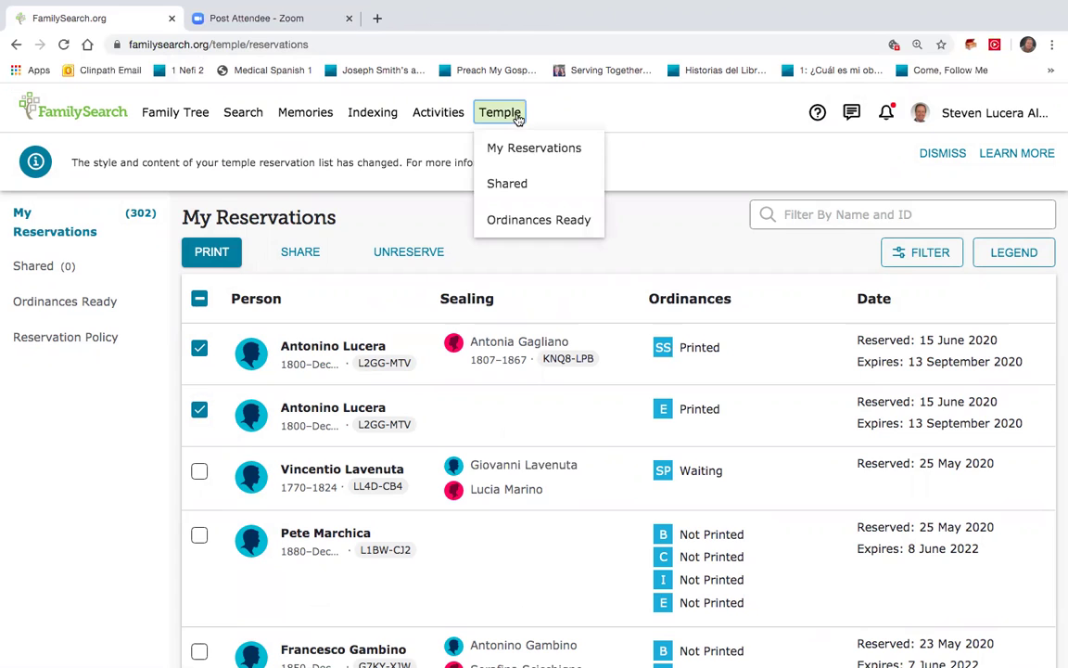
# On Ordinances Ready, list the people ready for Initiatory and review all five names
pyautogui.click(538, 220)
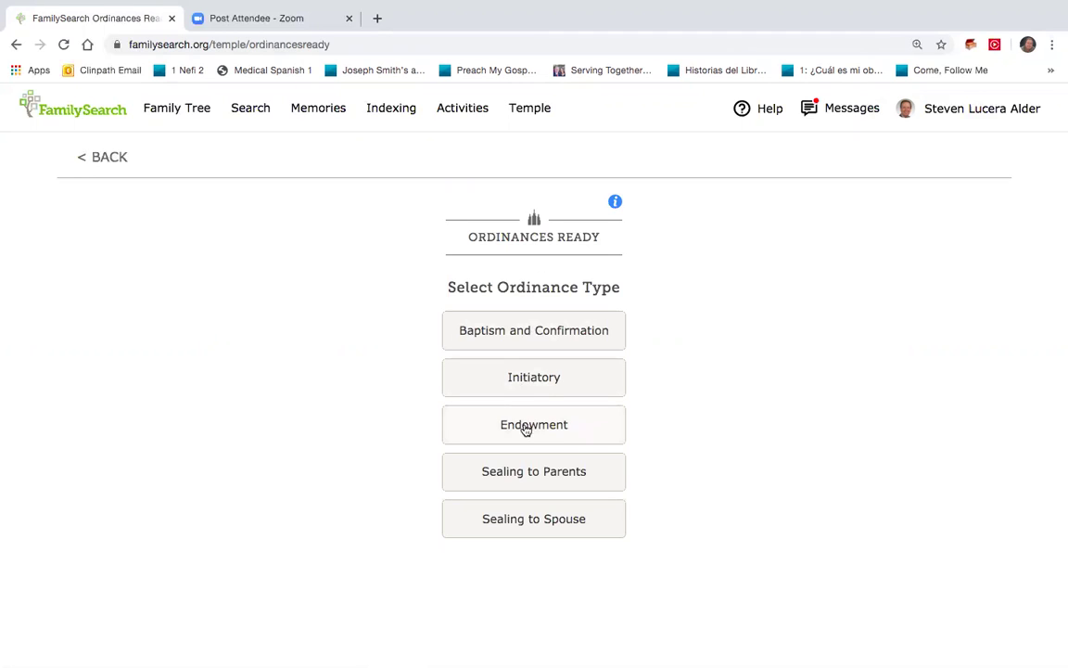
pyautogui.click(539, 377)
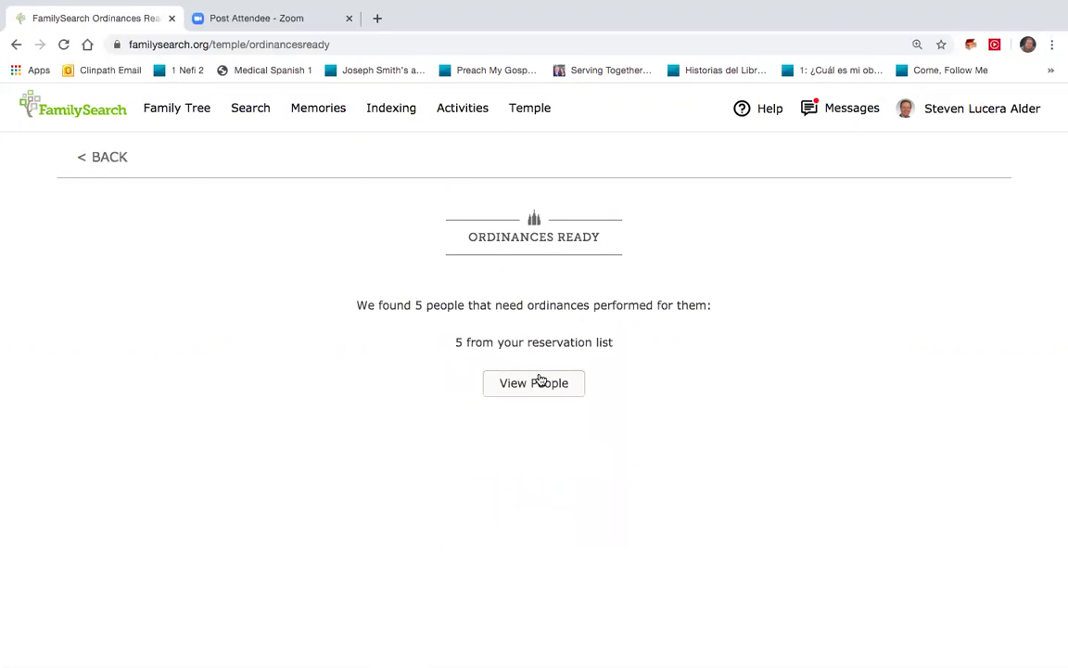
pyautogui.click(538, 381)
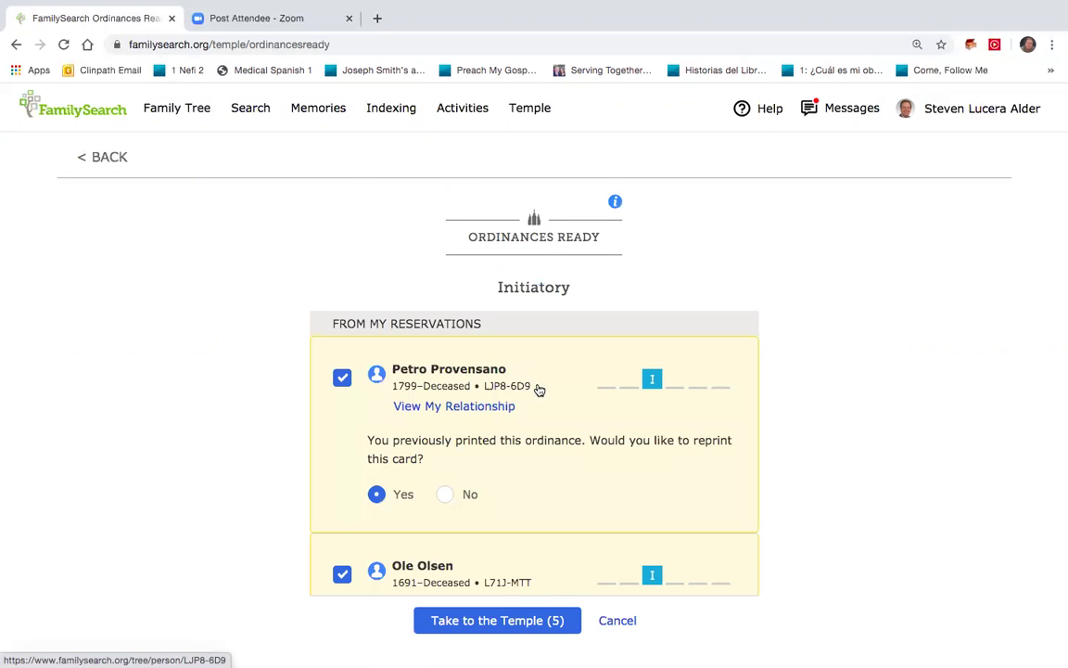
pyautogui.scroll(-7, 539, 390)
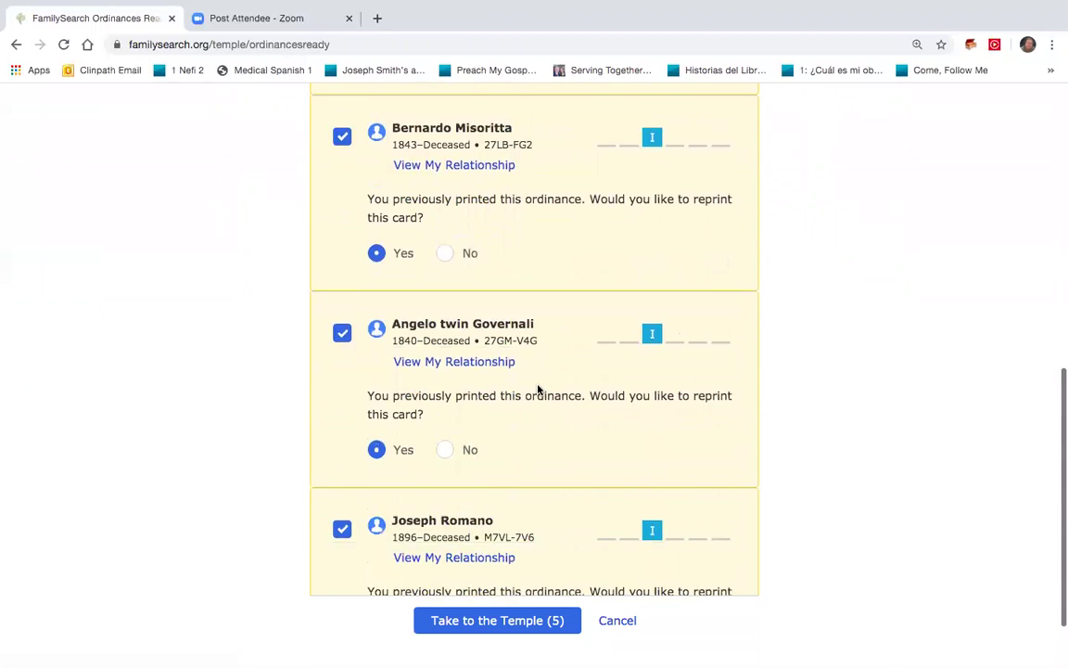
pyautogui.scroll(-1, 538, 389)
pyautogui.scroll(4, 538, 389)
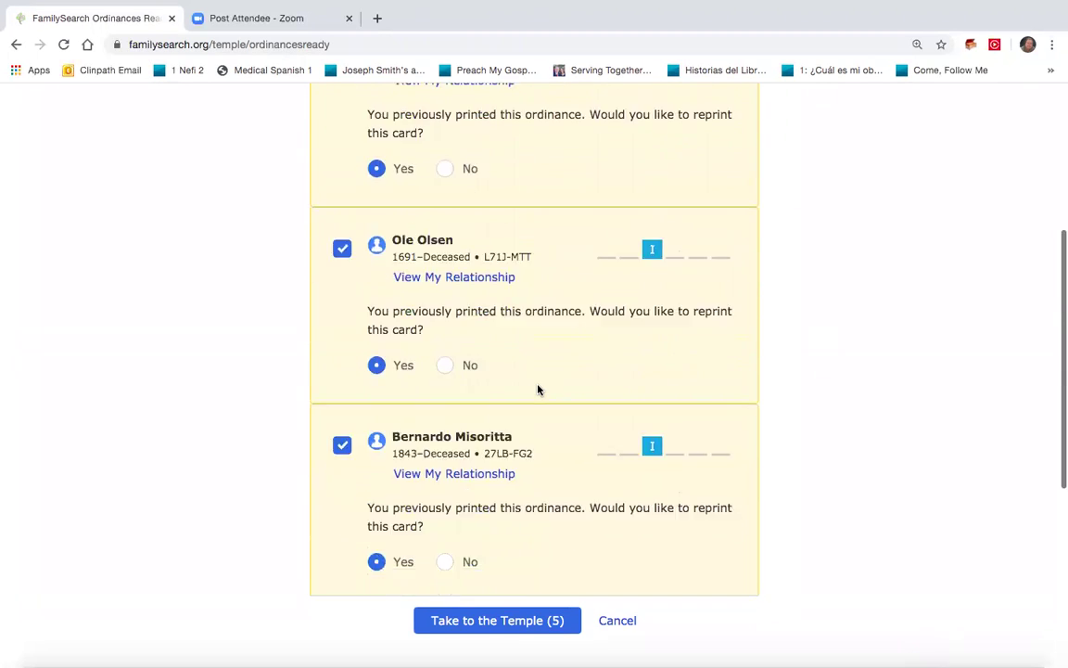
pyautogui.scroll(4, 538, 390)
pyautogui.scroll(-1, 538, 389)
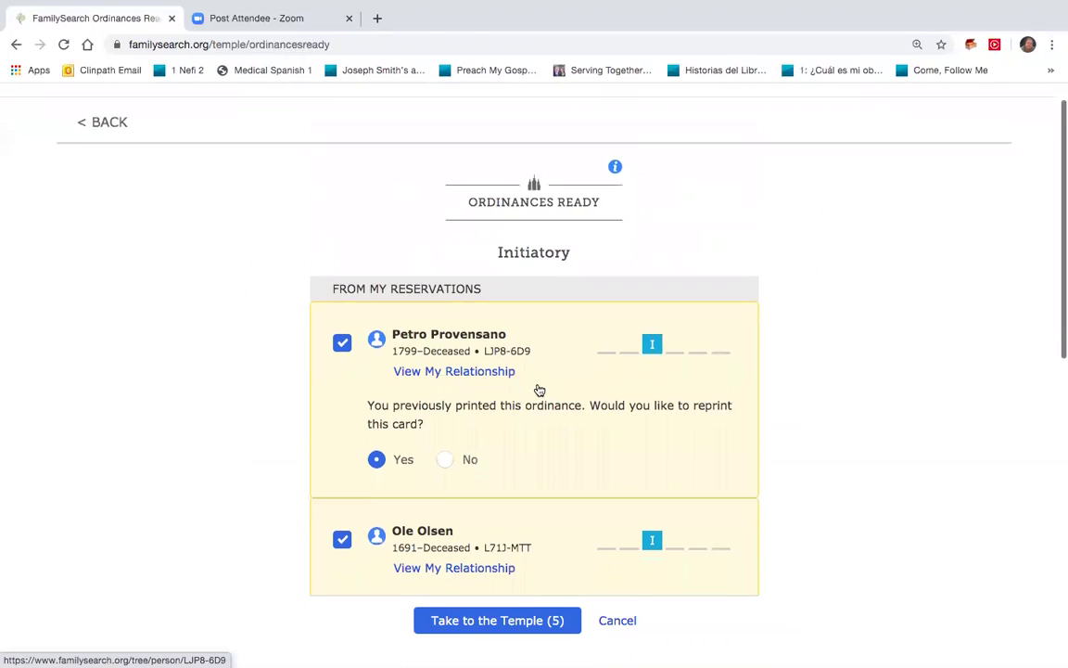
pyautogui.scroll(-1, 538, 389)
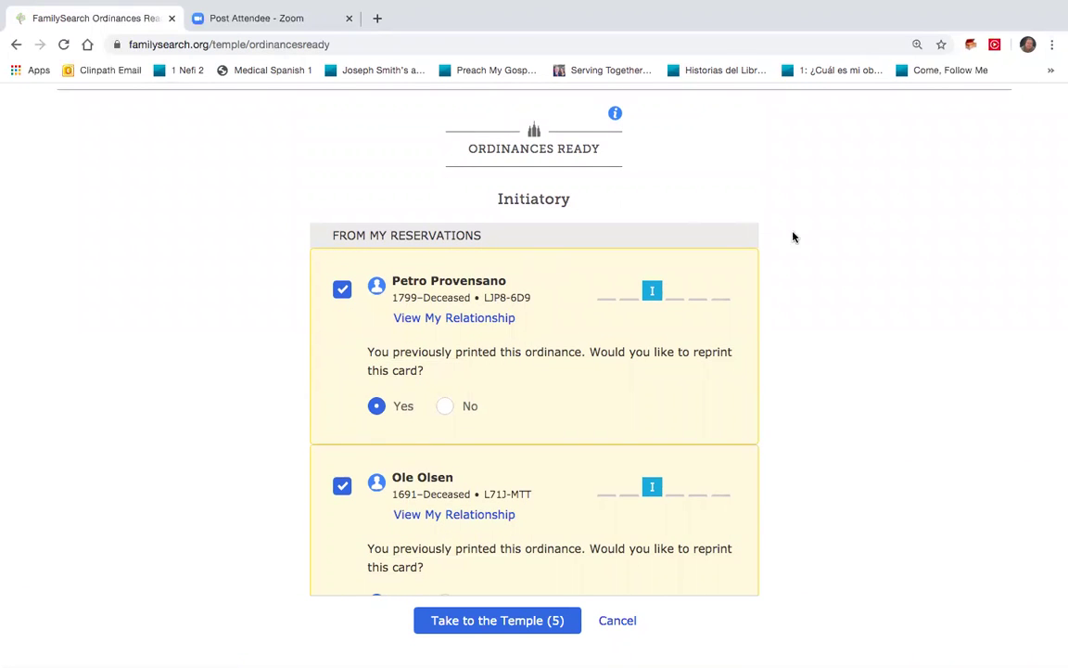
pyautogui.scroll(-3, 815, 236)
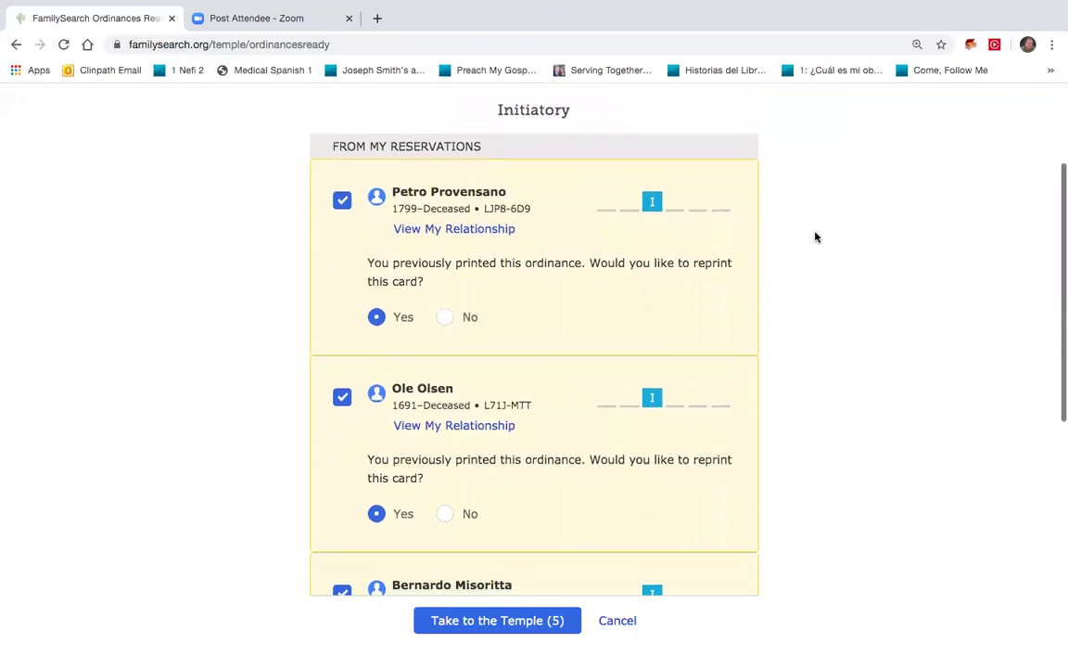
pyautogui.scroll(-3, 815, 237)
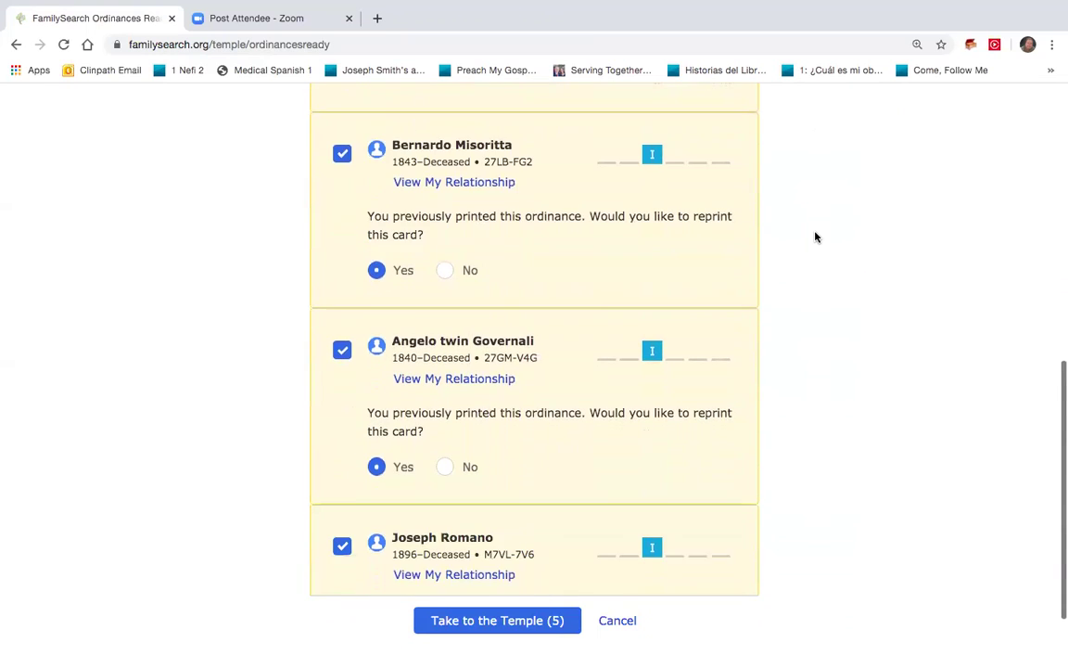
pyautogui.scroll(-1, 815, 236)
pyautogui.scroll(6, 815, 237)
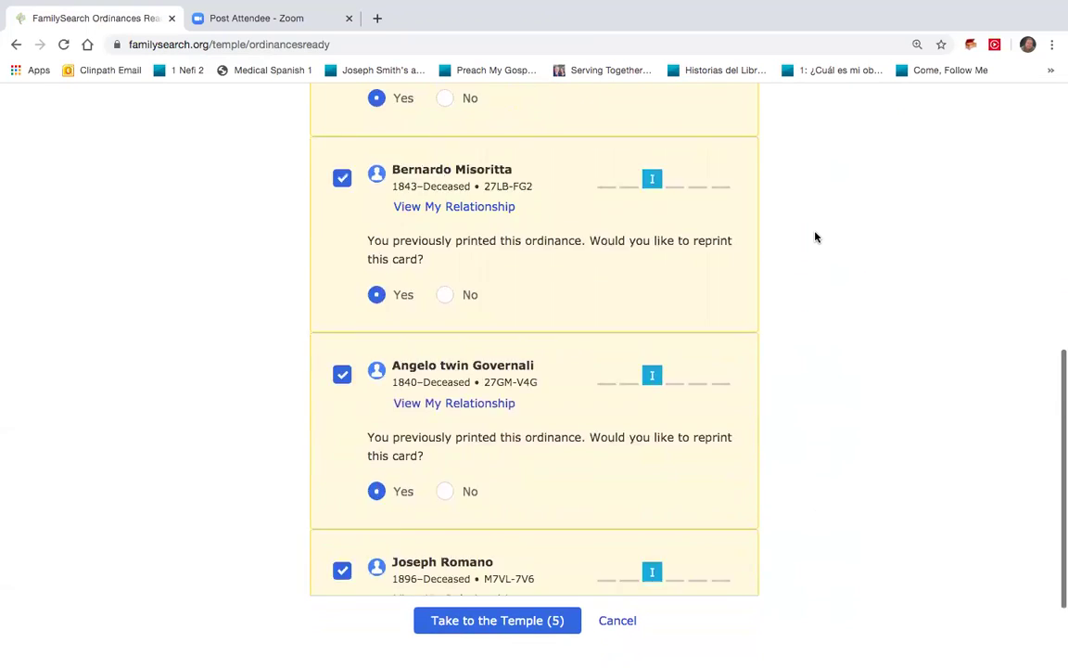
pyautogui.scroll(1, 815, 236)
pyautogui.scroll(1, 815, 236)
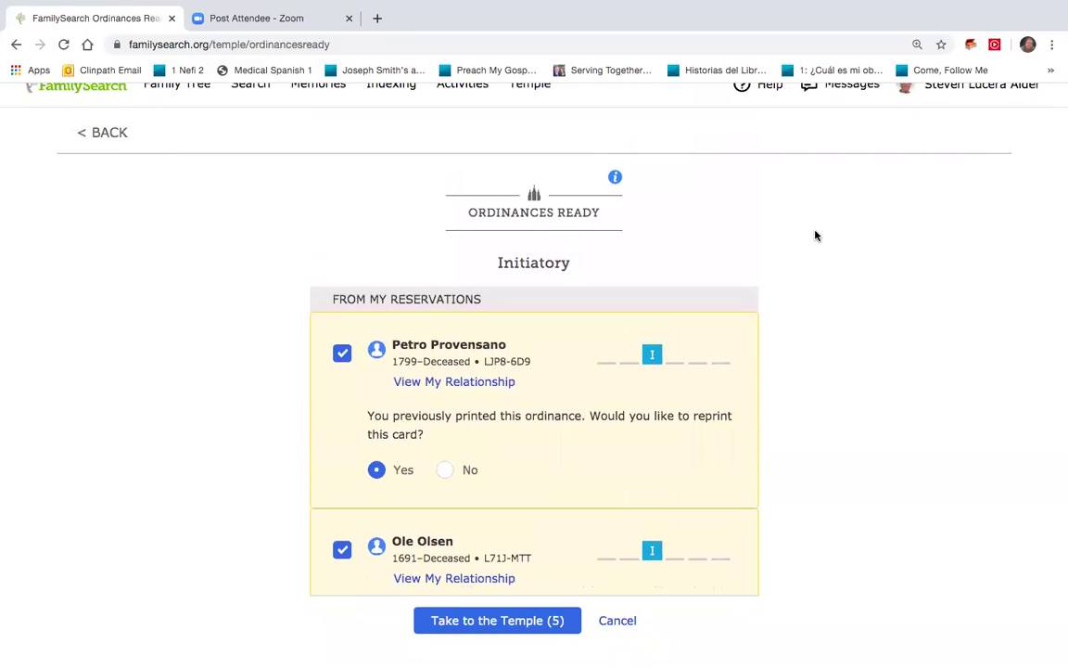
pyautogui.scroll(1, 815, 237)
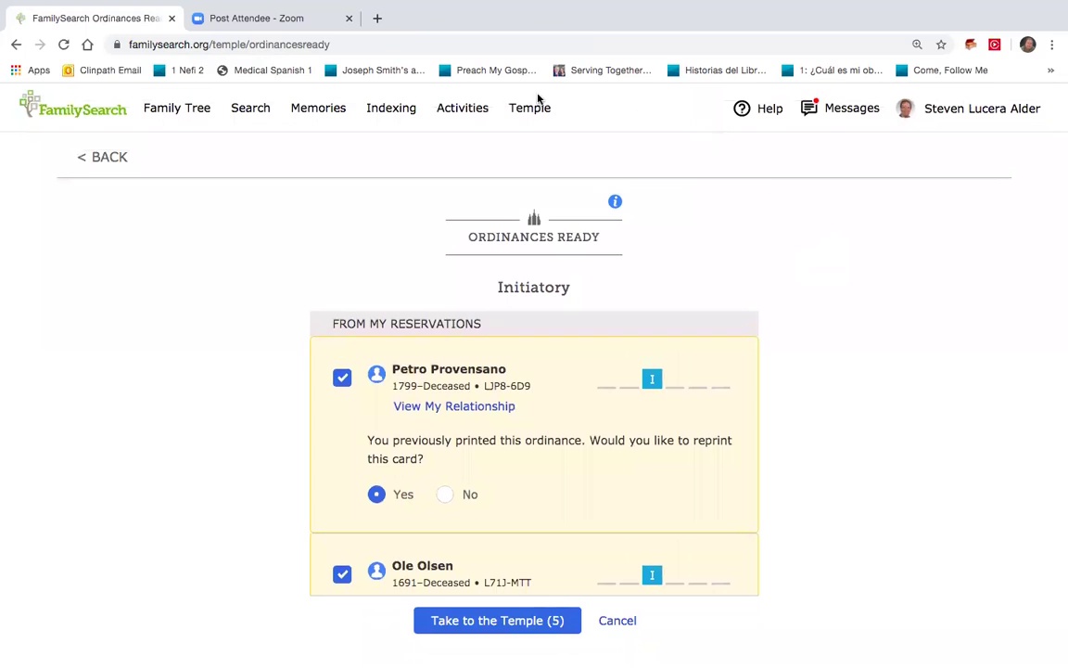
# Show the four people ready for Baptism and Confirmation on Ordinances Ready
pyautogui.moveTo(536, 109)
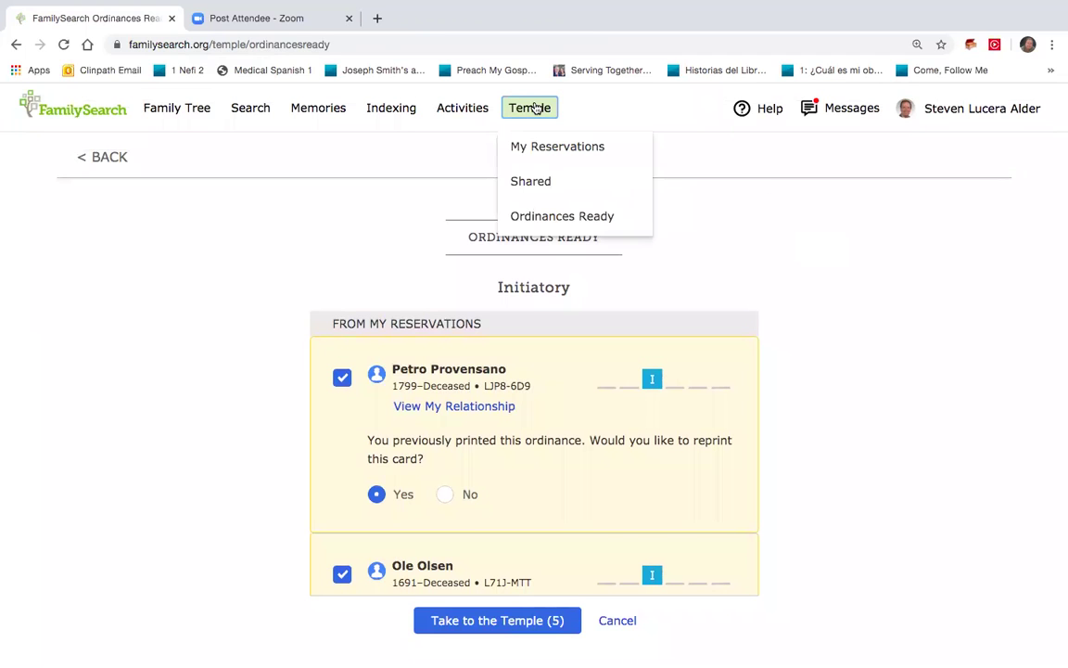
pyautogui.click(543, 228)
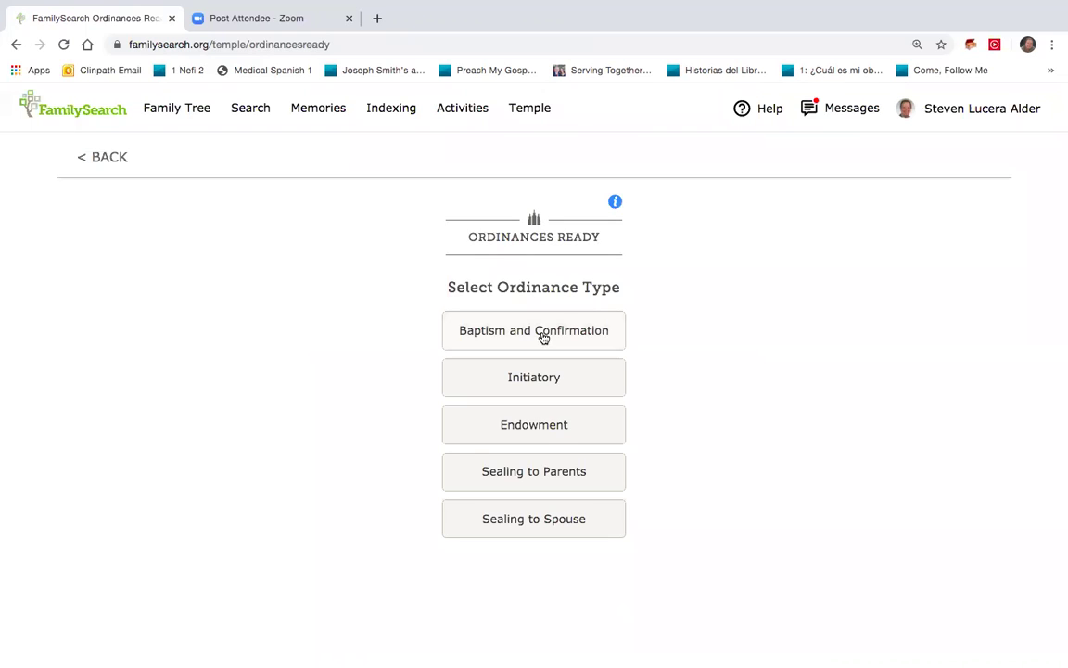
pyautogui.click(543, 337)
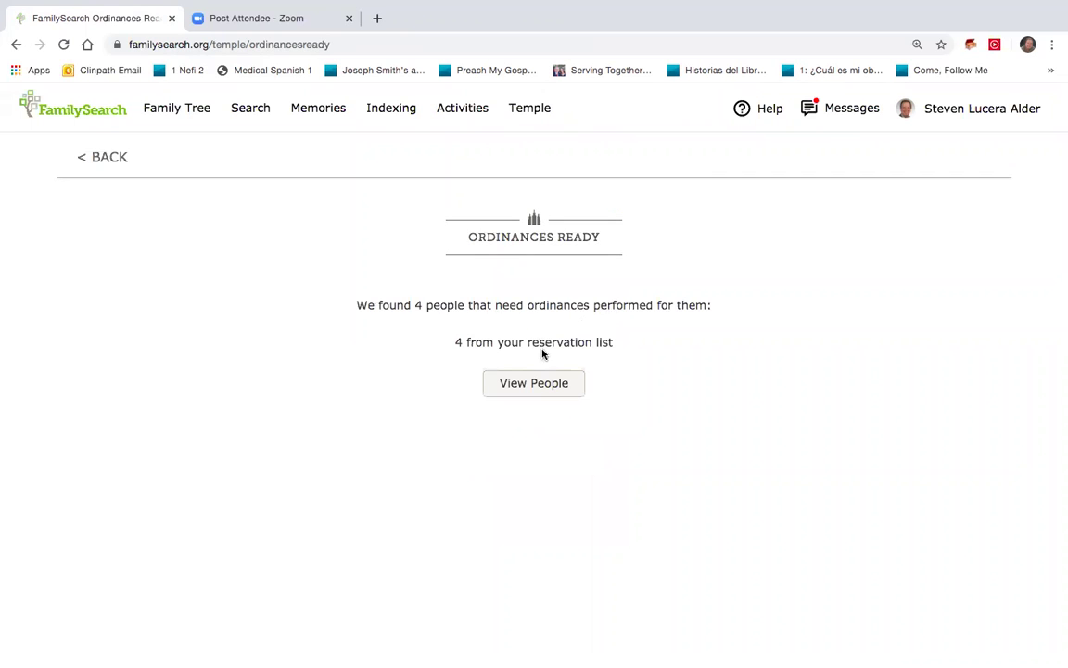
pyautogui.click(538, 391)
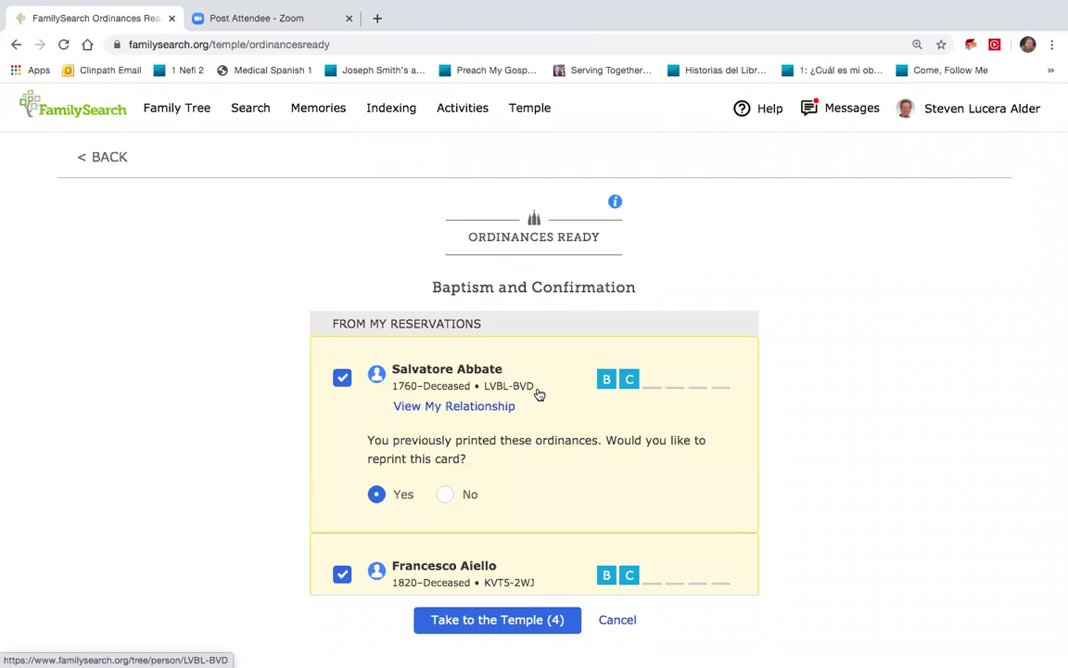
pyautogui.scroll(-1, 539, 394)
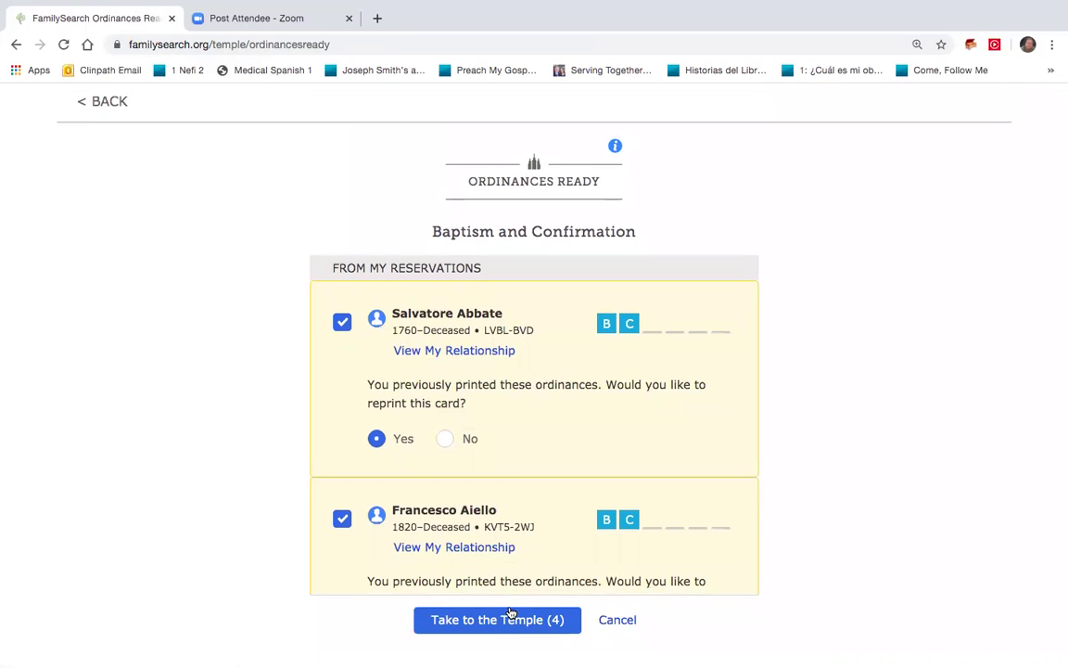
# Take the four Baptism and Confirmation names to the temple, bringing up the Print Request
pyautogui.click(509, 619)
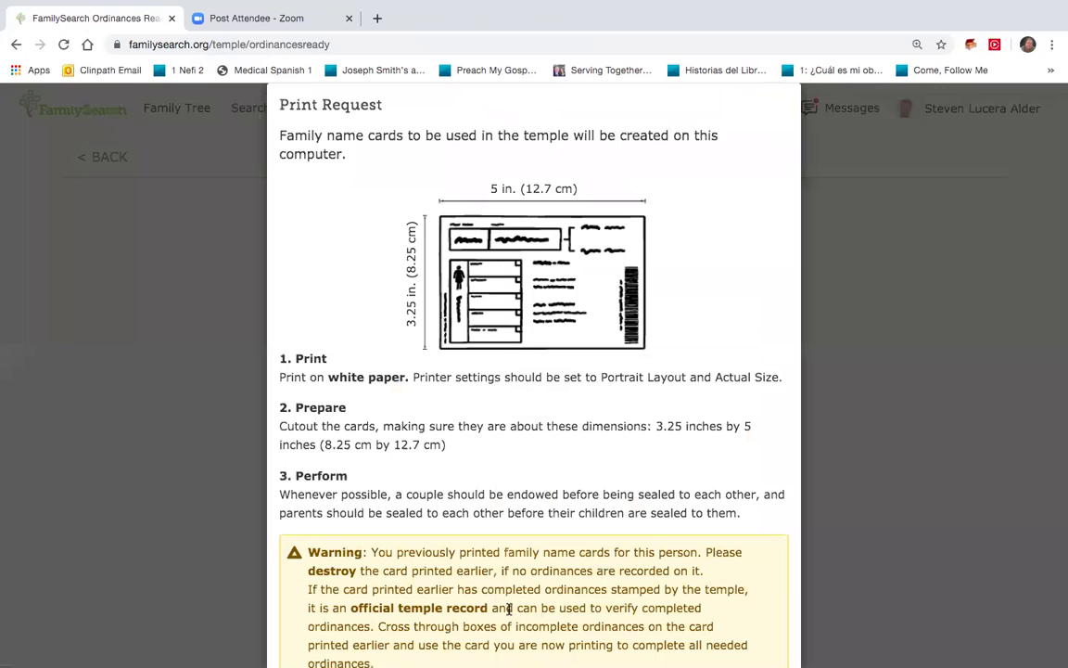
pyautogui.scroll(-2, 545, 438)
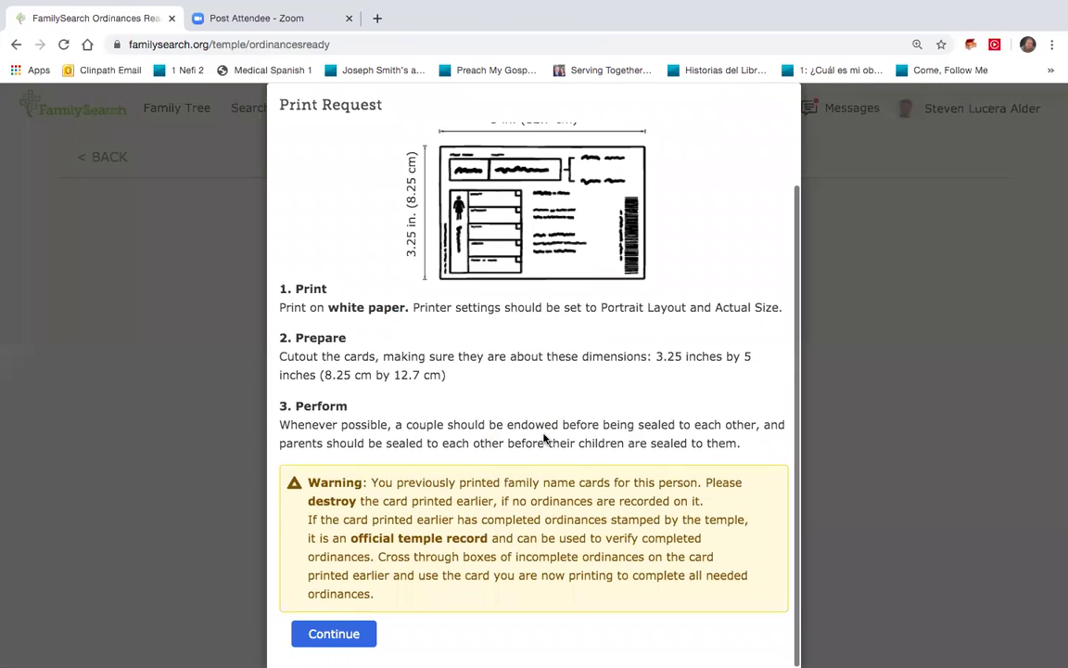
pyautogui.scroll(2, 543, 436)
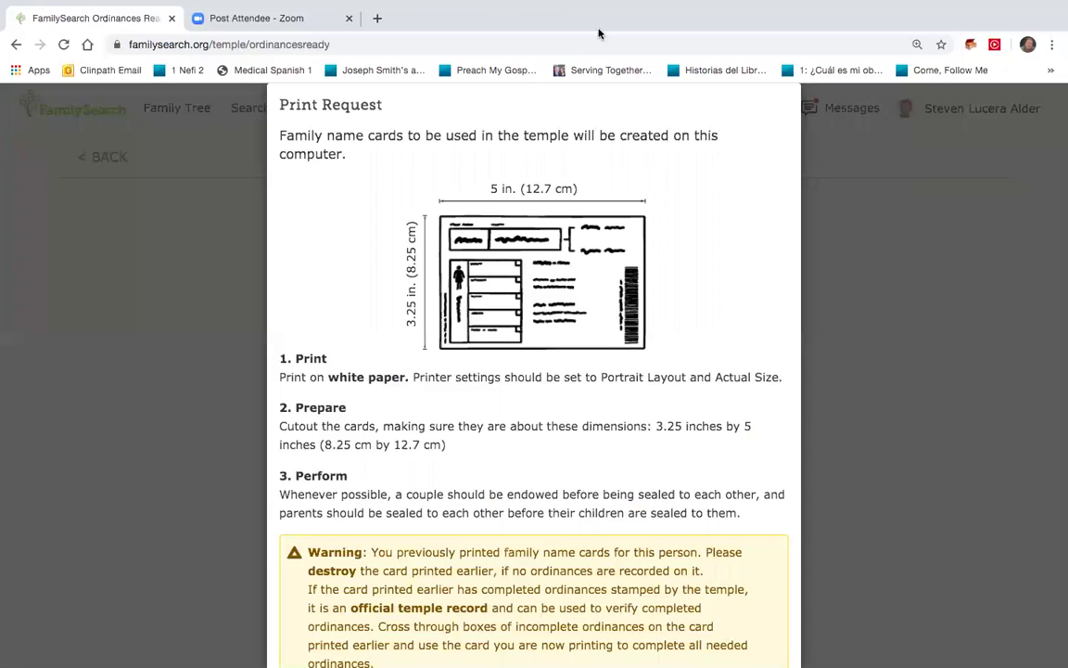
pyautogui.moveTo(700, 6)
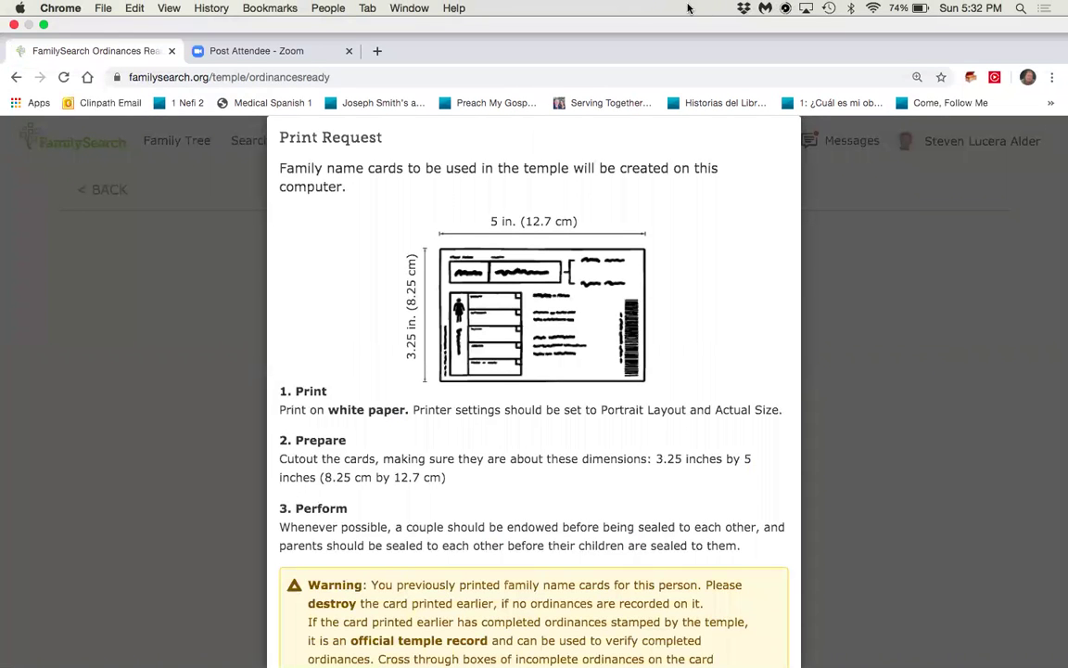